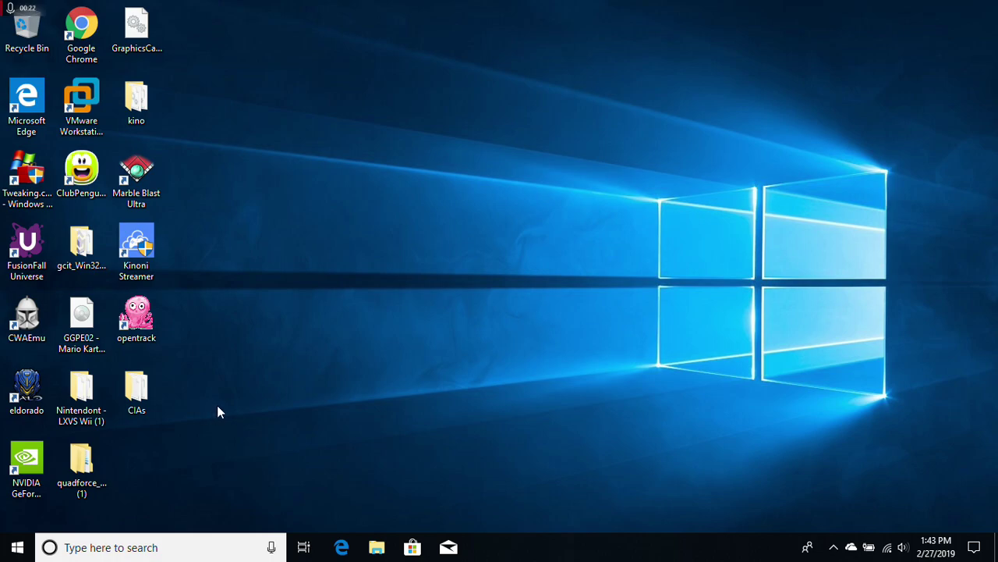
# - Launch NVIDIA GeForce NOW from its desktop shortcut
pyautogui.doubleClick(15, 471)
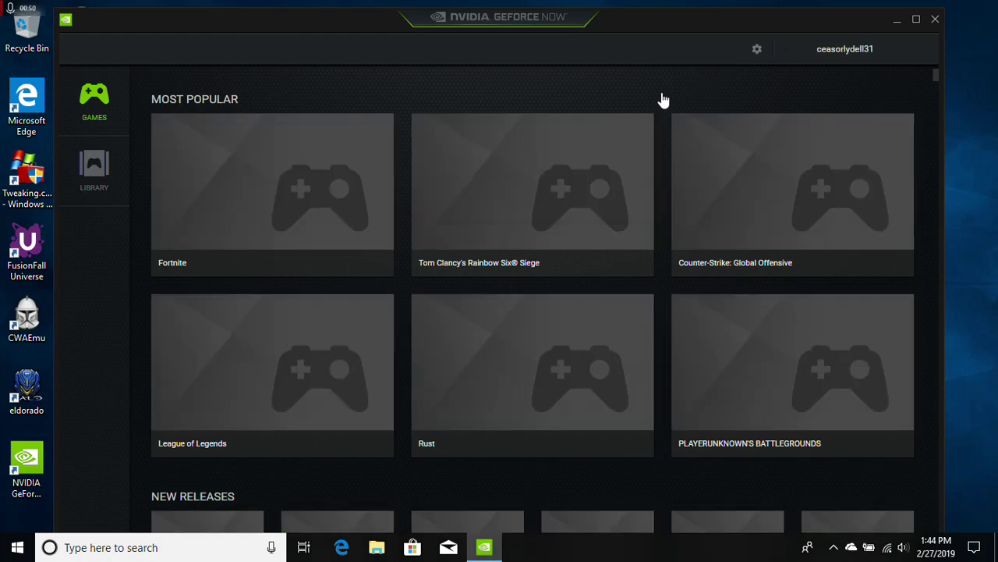
# - Search the catalogue for 'world of warcraft' and play World of Warcraft: Battle for Azeroth
pyautogui.moveTo(495, 559)
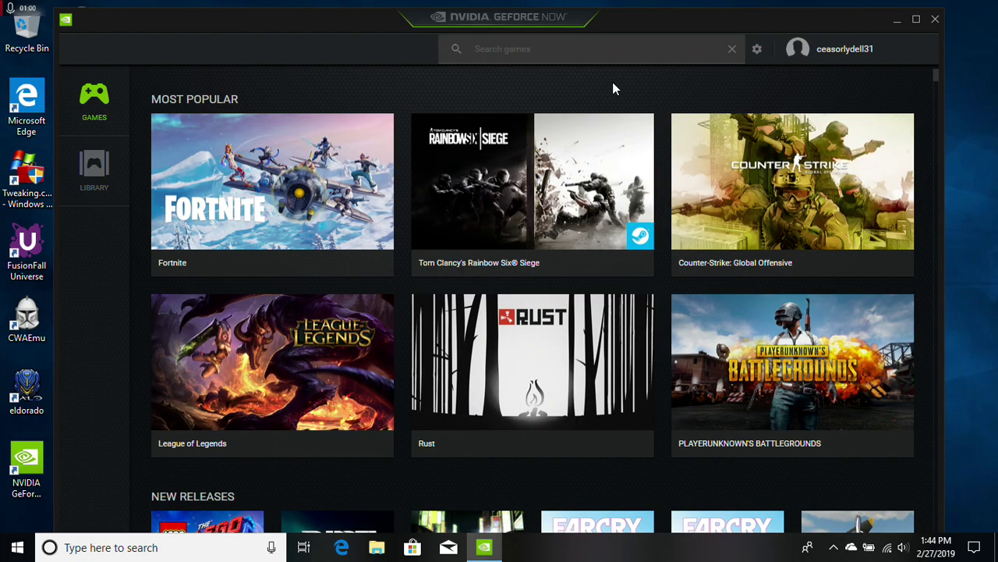
pyautogui.click(596, 47)
pyautogui.write('m')
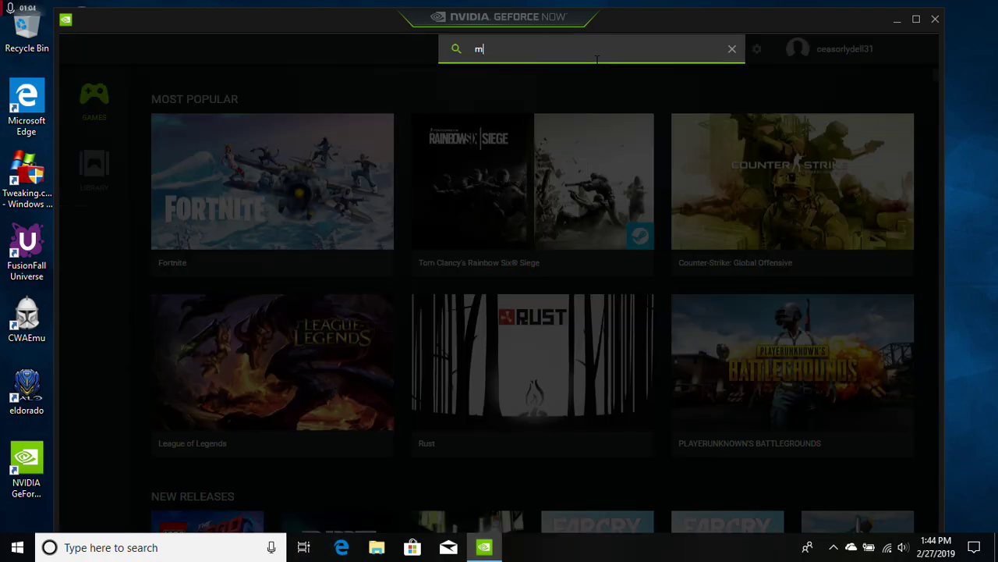
pyautogui.write('in')
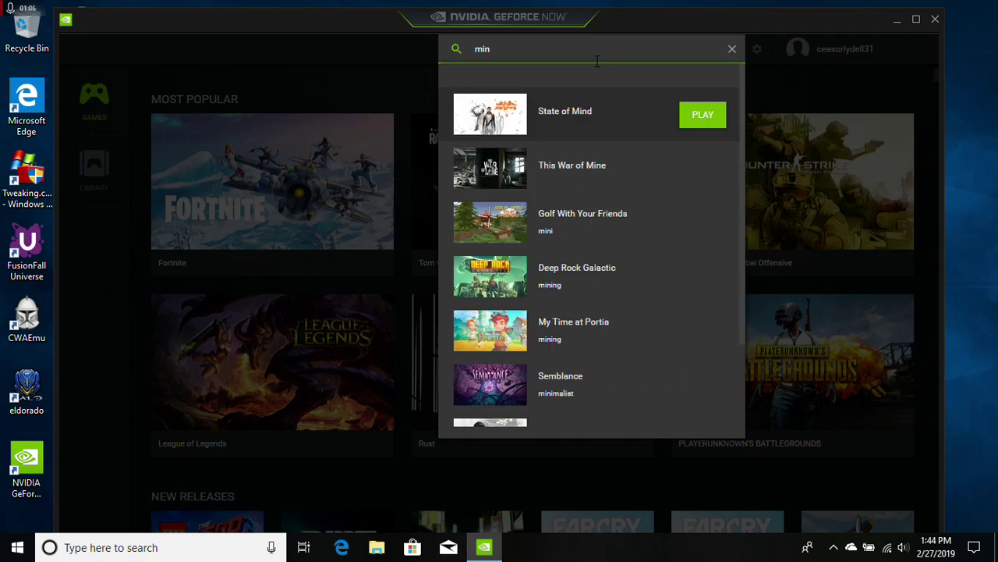
pyautogui.write('ecraft')
pyautogui.press('BackSpace')
pyautogui.press('BackSpace')
pyautogui.press('BackSpace')
pyautogui.press('BackSpace')
pyautogui.press('BackSpace')
pyautogui.press('BackSpace')
pyautogui.press('BackSpace')
pyautogui.press('BackSpace')
pyautogui.write('w')
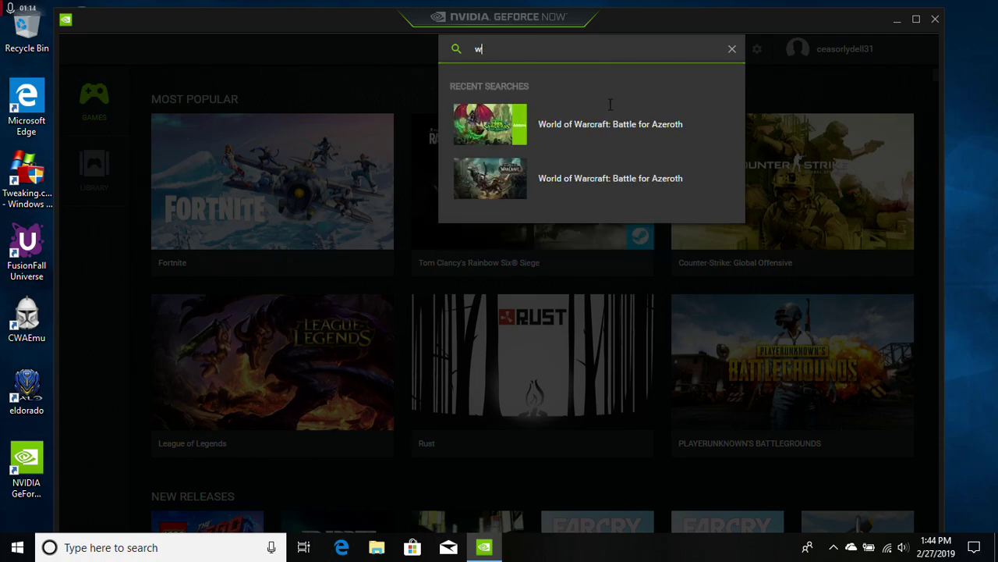
pyautogui.write('orld')
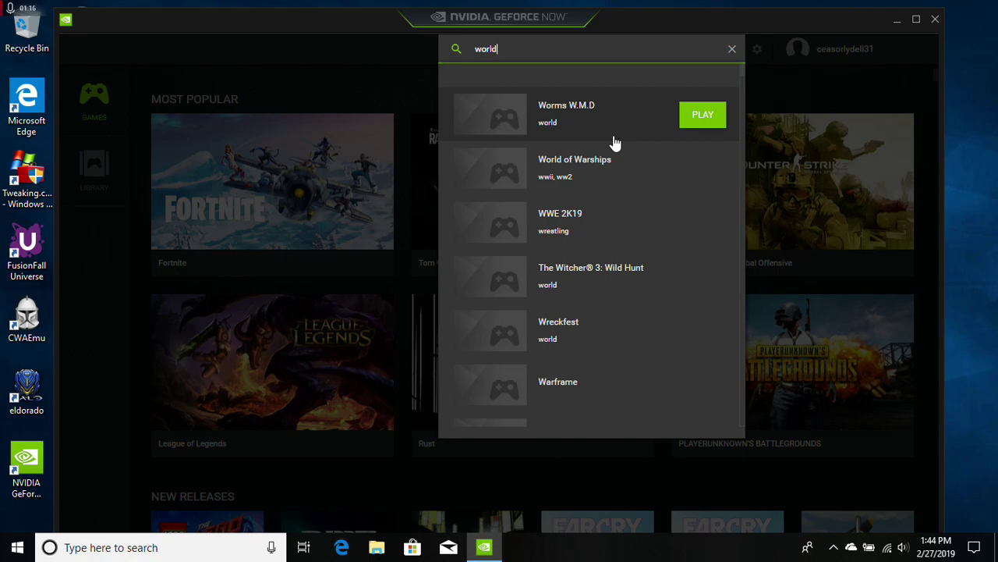
pyautogui.press('BackSpace')
pyautogui.write('ld o')
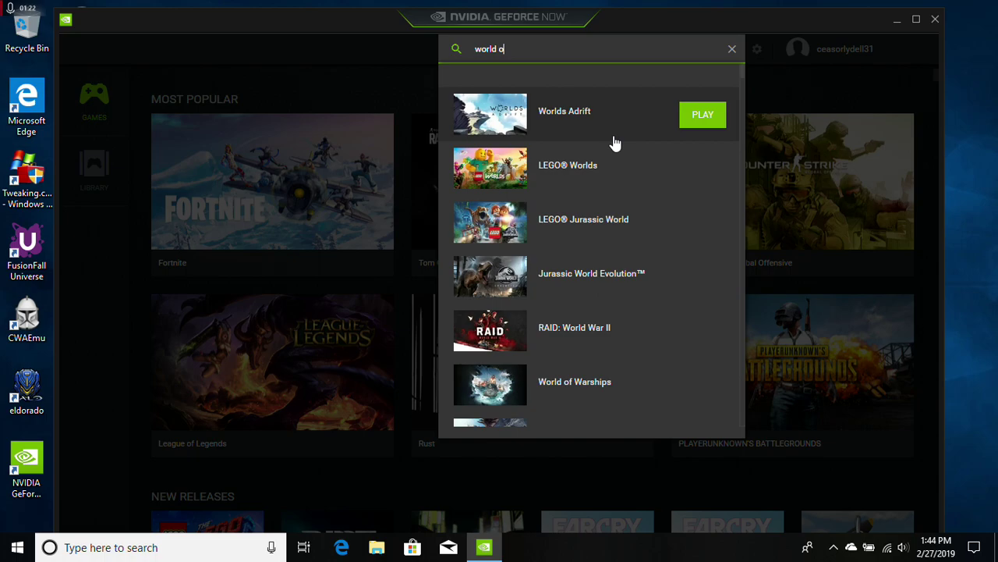
pyautogui.write('f warcraft')
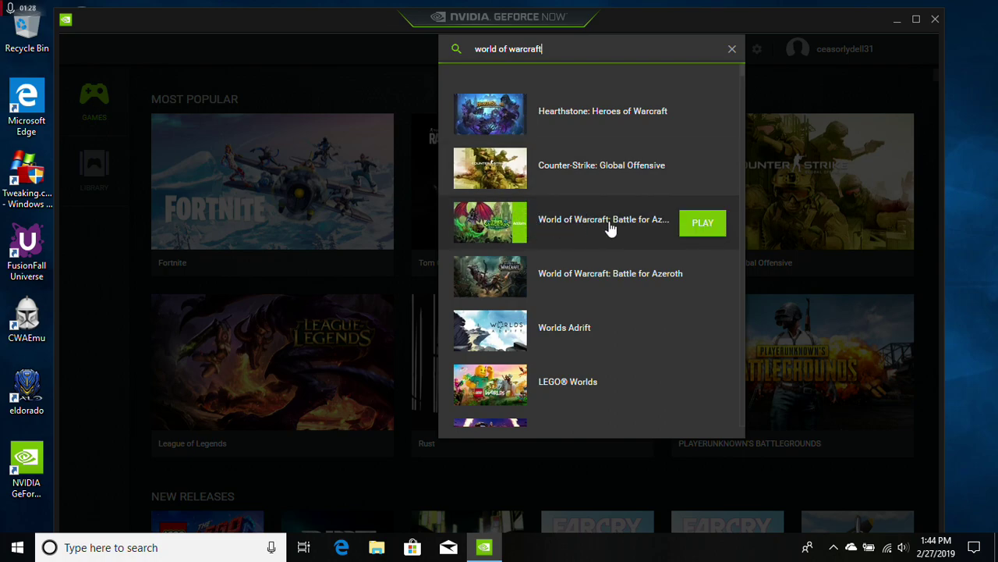
pyautogui.click(702, 224)
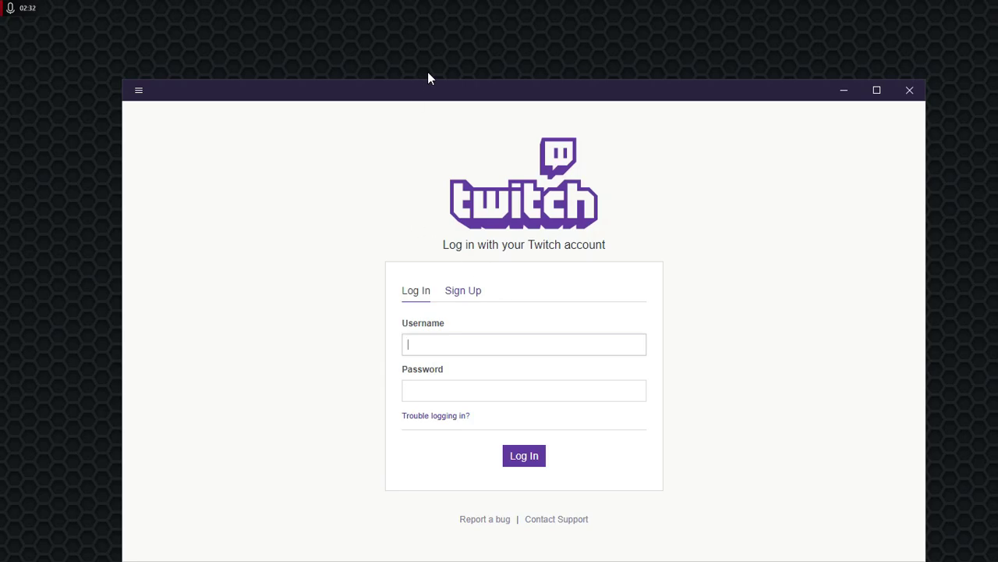
# - Sign in to the Twitch login form with the account username and password
pyautogui.moveTo(437, 92); pyautogui.dragTo(426, 51)
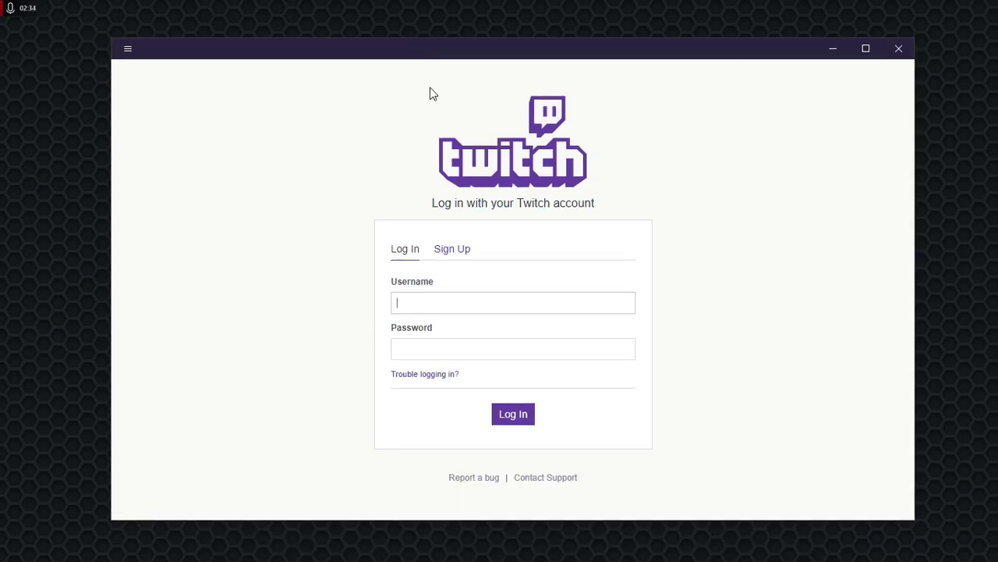
pyautogui.click(553, 348)
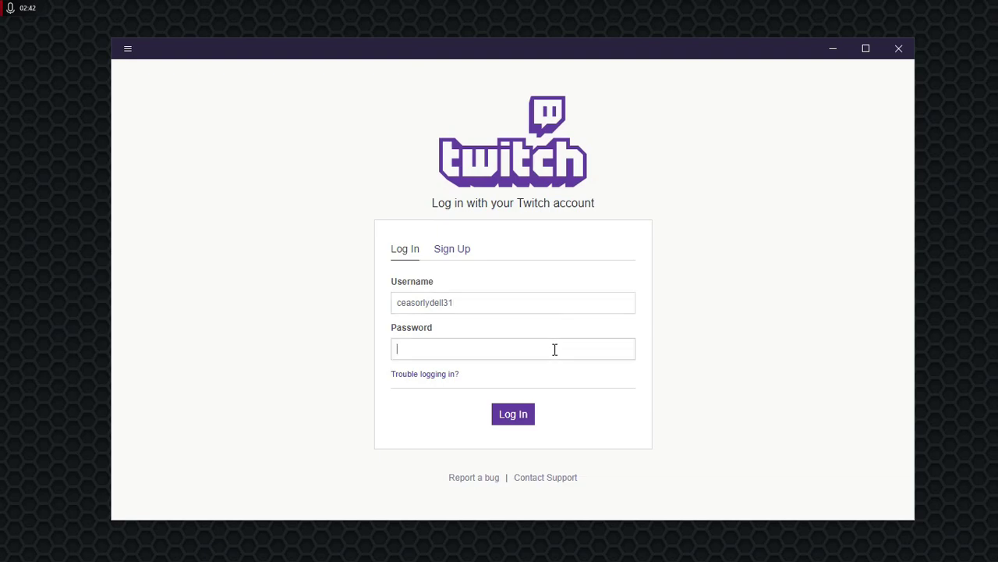
pyautogui.write('**********')
pyautogui.press('Return')
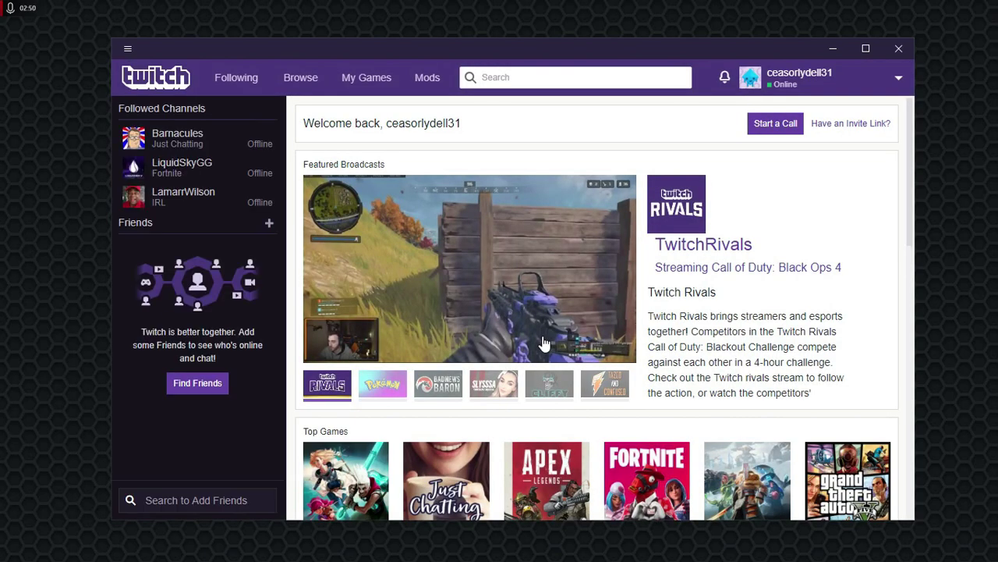
# - Install Minecraft mod support from the Twitch mods library
pyautogui.click(426, 77)
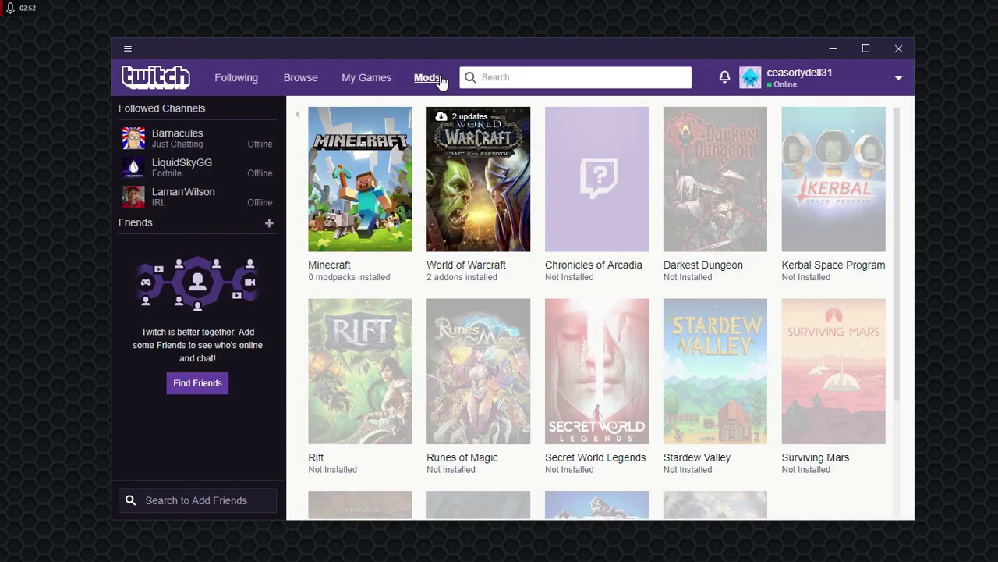
pyautogui.click(376, 188)
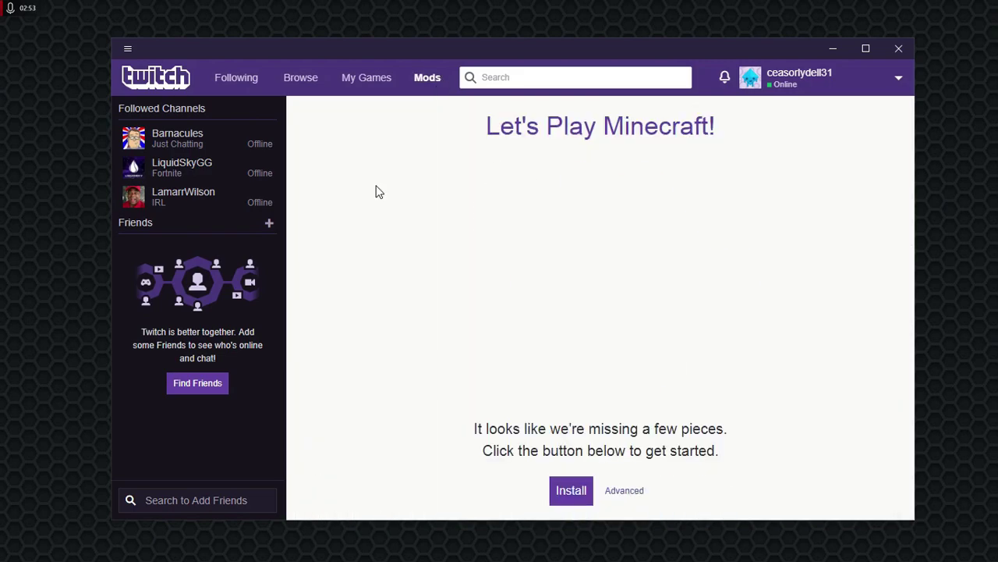
pyautogui.click(569, 500)
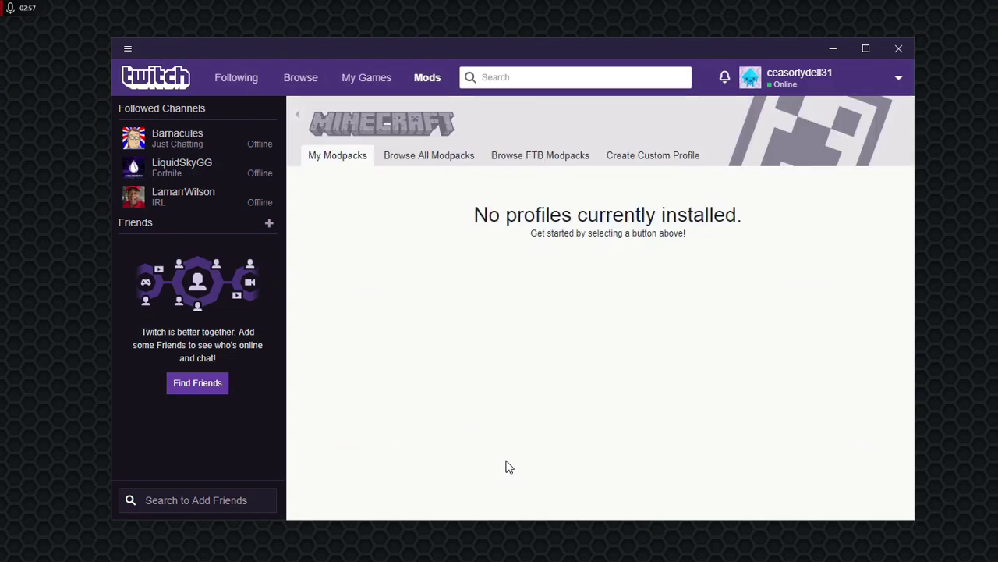
# - Create a custom Minecraft profile on version 1.13.2, giving it the account holder's name
pyautogui.click(651, 155)
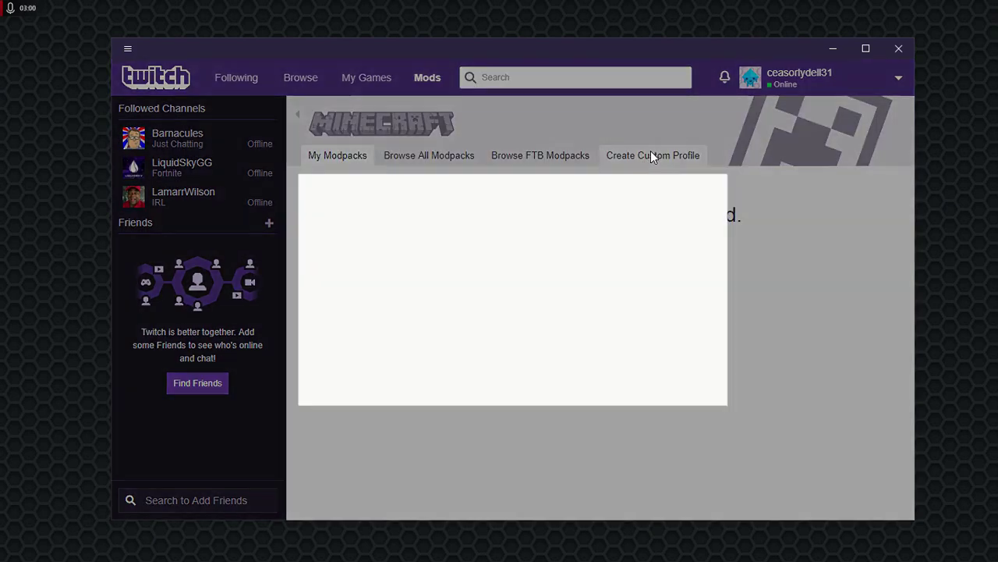
pyautogui.click(490, 281)
pyautogui.click(489, 282)
pyautogui.click(468, 281)
pyautogui.click(439, 304)
pyautogui.click(455, 279)
pyautogui.click(437, 293)
pyautogui.click(475, 203)
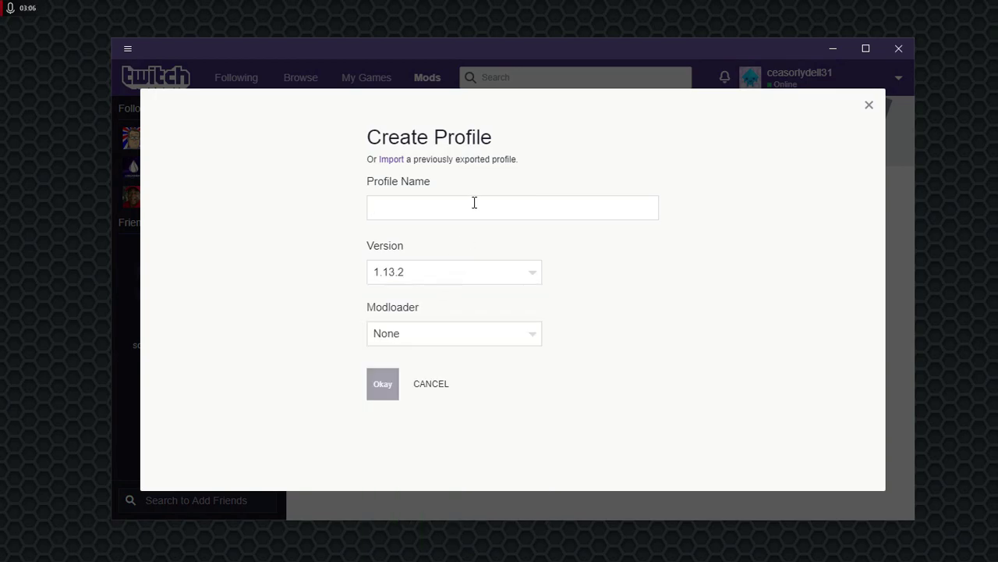
pyautogui.write('Lyd')
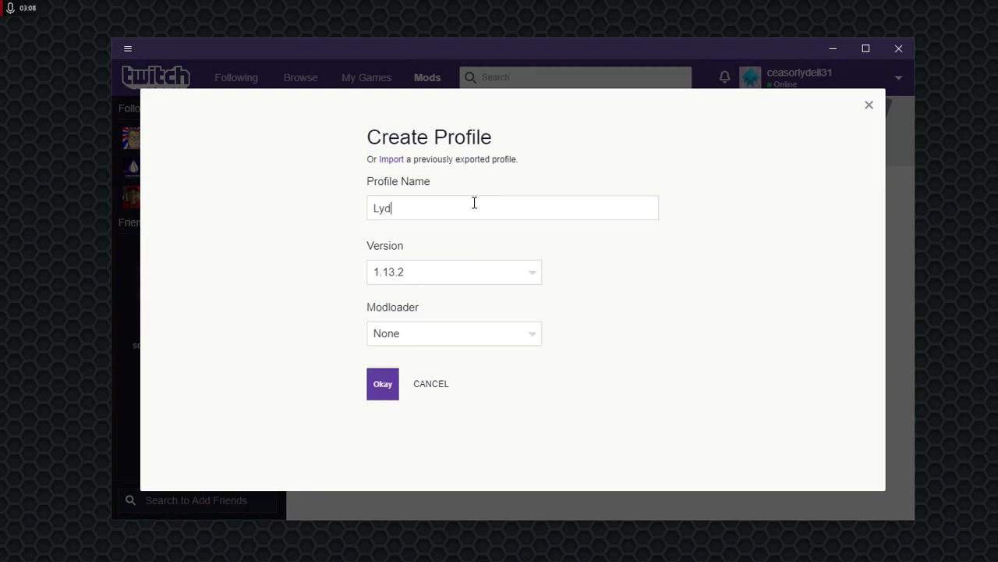
pyautogui.write('ell')
pyautogui.click(384, 385)
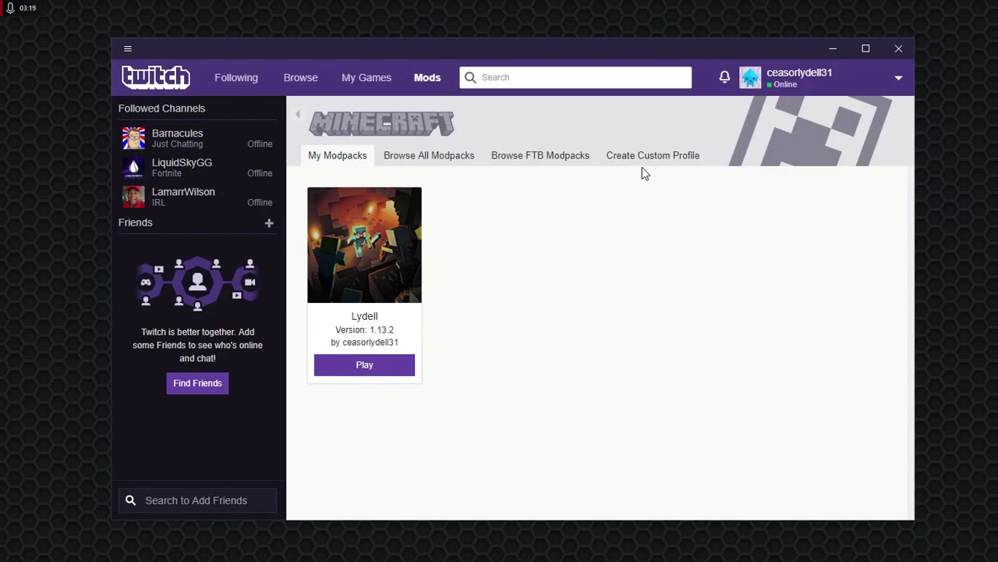
# - Open the new profile's folder in Explorer and move it aside
pyautogui.rightClick(409, 314)
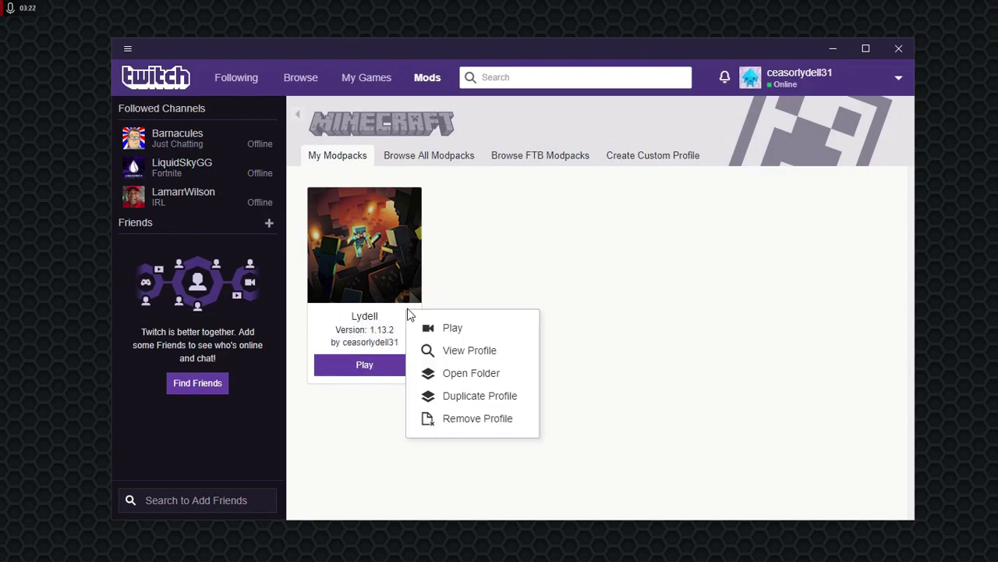
pyautogui.click(458, 373)
pyautogui.moveTo(452, 79); pyautogui.dragTo(583, 74)
# - Open the Twitch client folder via About Twitch and arrange the windows side by side
pyautogui.click(128, 49)
pyautogui.moveTo(156, 56)
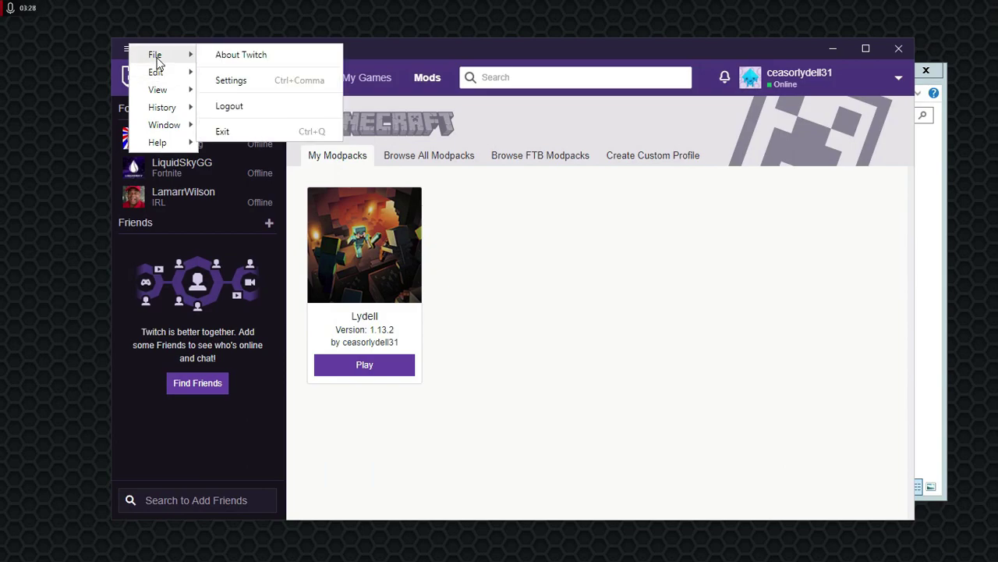
pyautogui.click(252, 60)
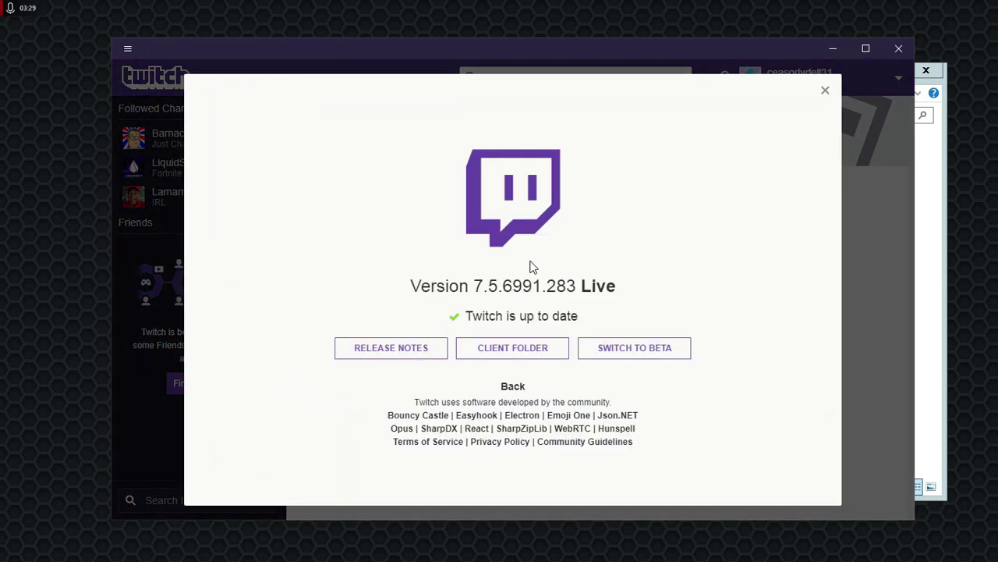
pyautogui.click(528, 351)
pyautogui.click(825, 92)
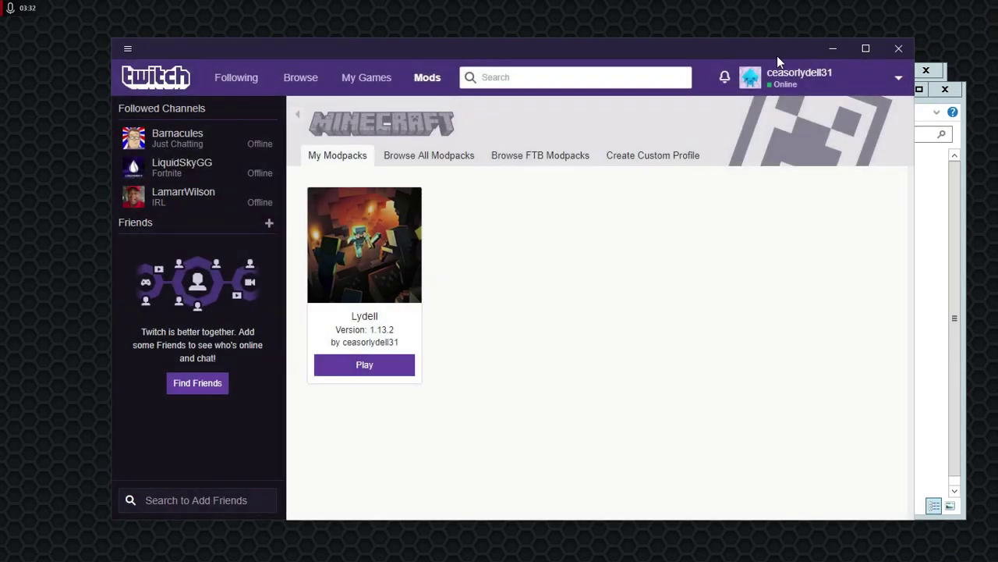
pyautogui.moveTo(757, 40); pyautogui.dragTo(607, 273)
pyautogui.moveTo(742, 92); pyautogui.dragTo(794, 83)
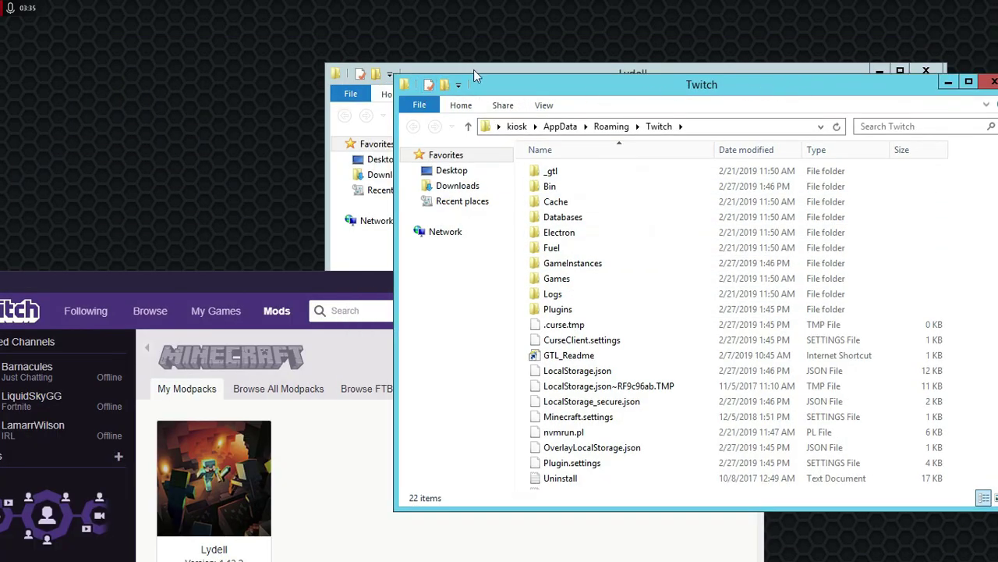
# - Move minecraft.exe from the Minecraft Install folder into the Twitch client folder
pyautogui.click(473, 69)
pyautogui.click(581, 116)
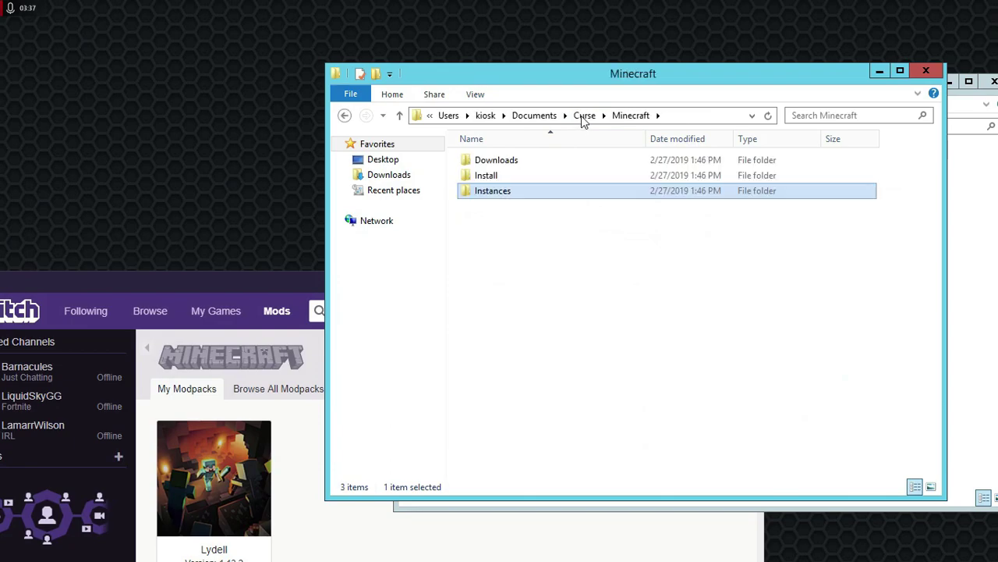
pyautogui.doubleClick(488, 176)
pyautogui.moveTo(624, 84); pyautogui.dragTo(359, 71)
pyautogui.moveTo(425, 162); pyautogui.dragTo(997, 244)
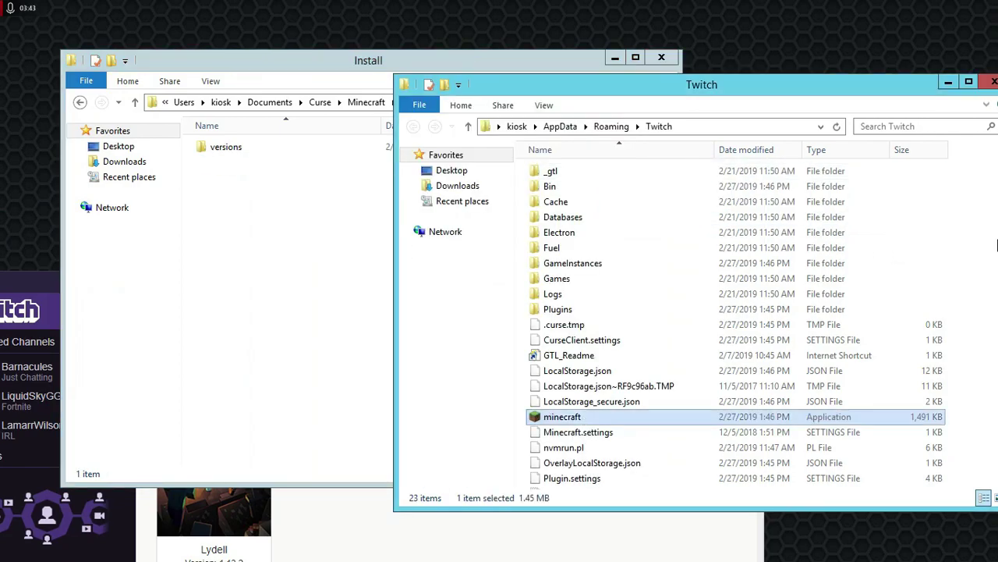
# - Close the Install window and run minecraft from the Twitch folder
pyautogui.click(668, 56)
pyautogui.moveTo(757, 87); pyautogui.dragTo(610, 75)
pyautogui.doubleClick(565, 403)
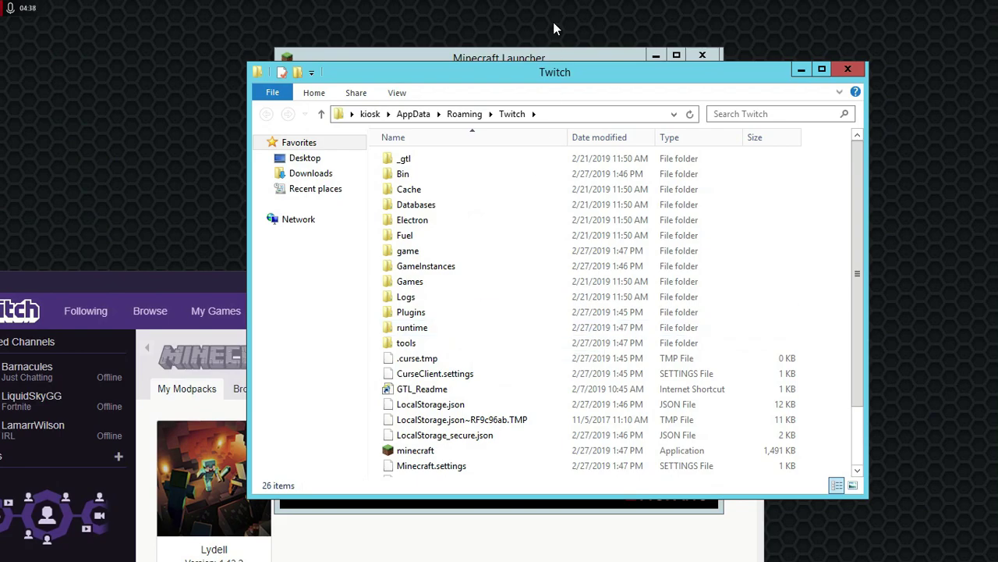
# - Log in to the Minecraft Launcher with the account e-mail and password
pyautogui.click(555, 56)
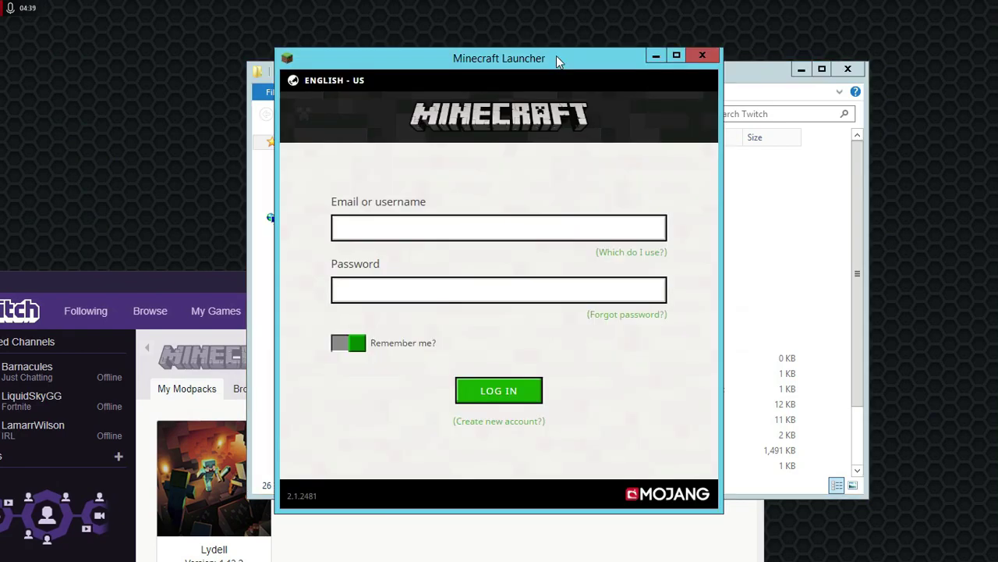
pyautogui.click(555, 230)
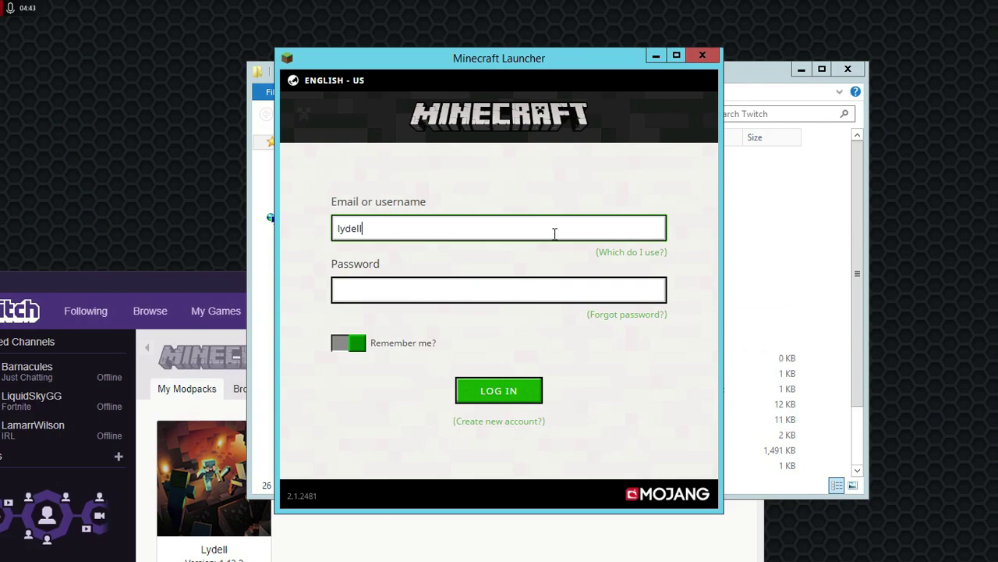
pyautogui.click(554, 286)
pyautogui.write('••••••')
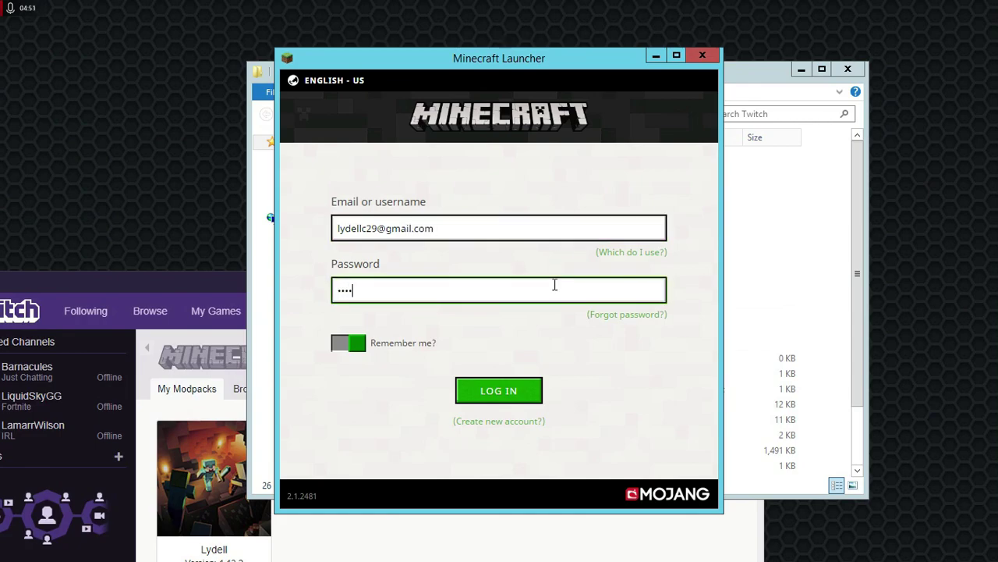
pyautogui.press('BackSpace')
pyautogui.press('BackSpace')
pyautogui.press('BackSpace')
pyautogui.press('BackSpace')
pyautogui.press('BackSpace')
pyautogui.write('••••••••••')
pyautogui.click(534, 391)
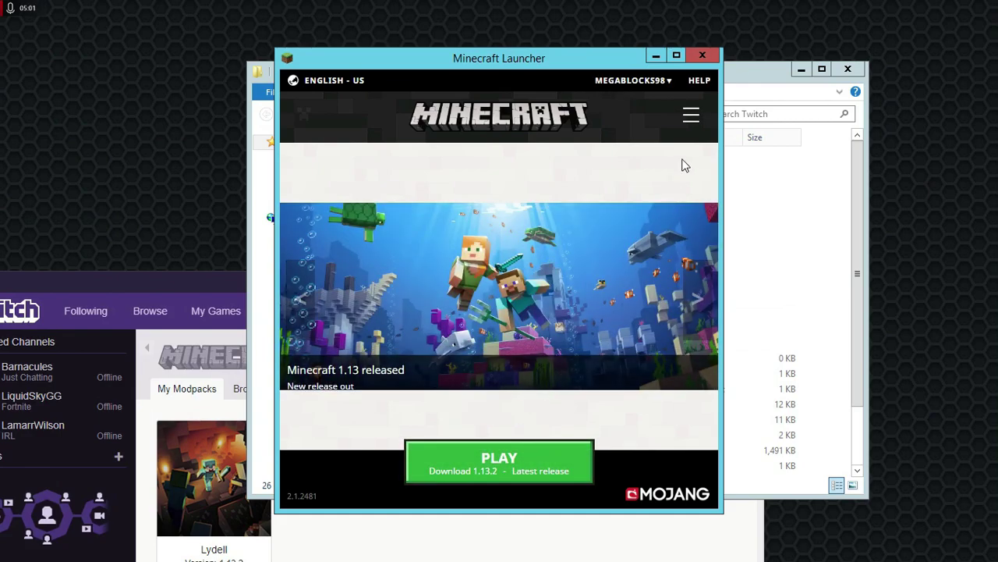
pyautogui.click(691, 117)
# - Change the Latest release game directory to Roaming\Twitch\.minecraft and save the installation
pyautogui.click(601, 165)
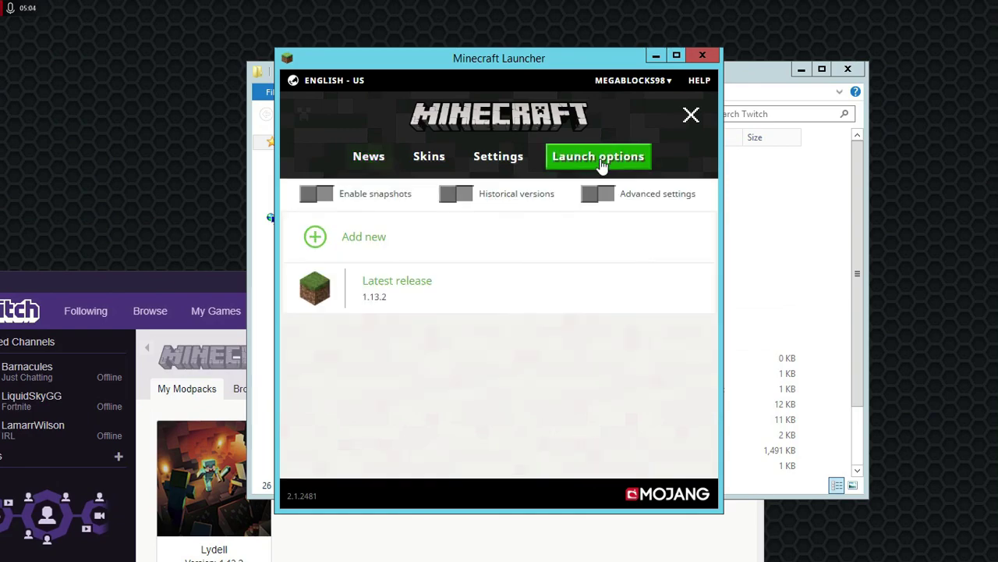
pyautogui.click(501, 290)
pyautogui.click(522, 283)
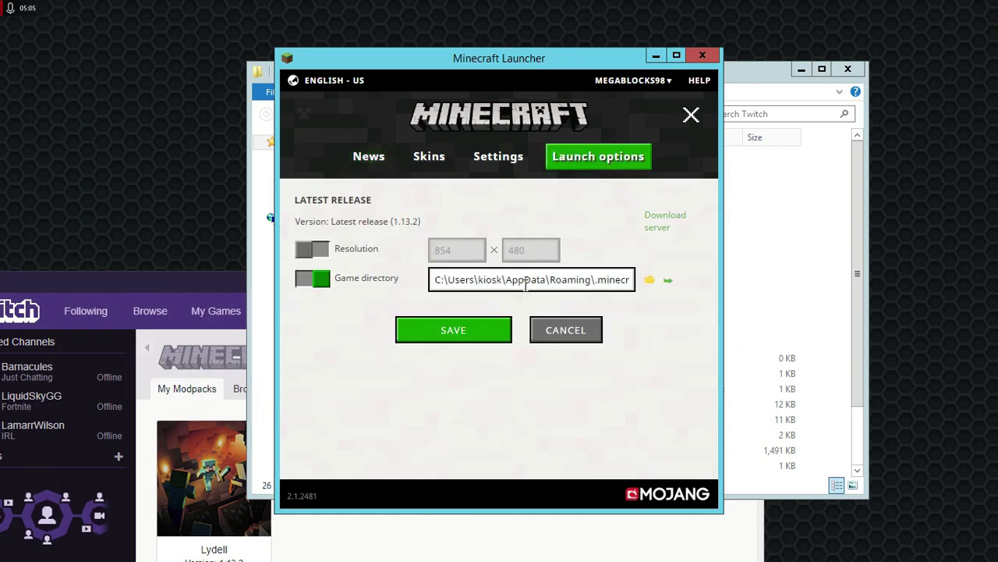
pyautogui.moveTo(528, 282); pyautogui.dragTo(657, 286)
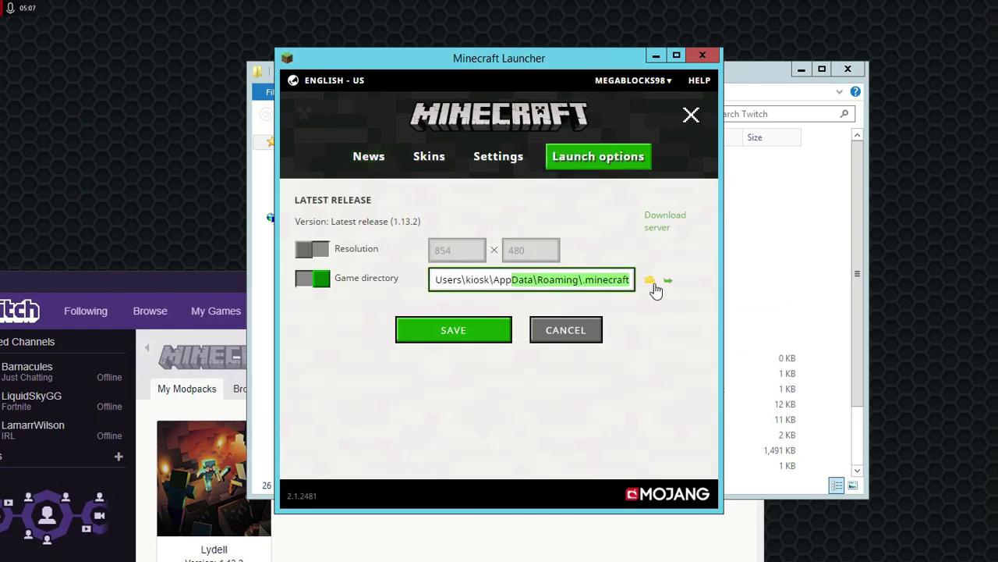
pyautogui.click(591, 287)
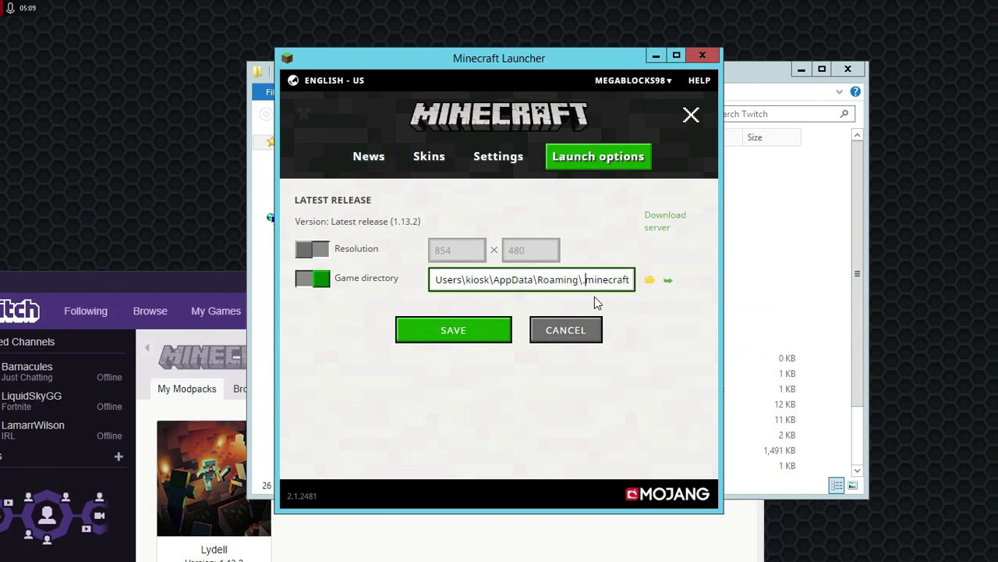
pyautogui.write('Twitch\\')
pyautogui.click(500, 331)
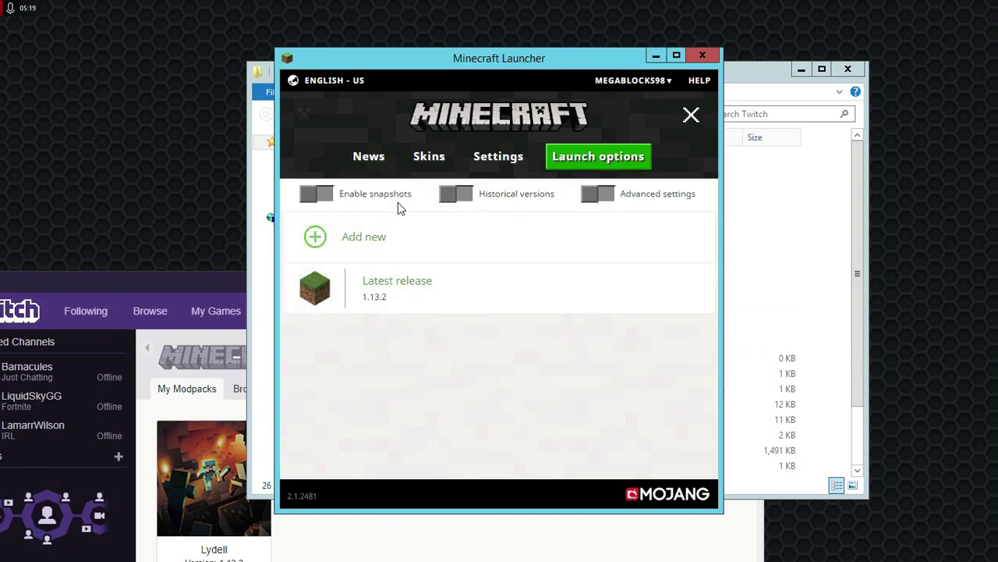
pyautogui.click(374, 159)
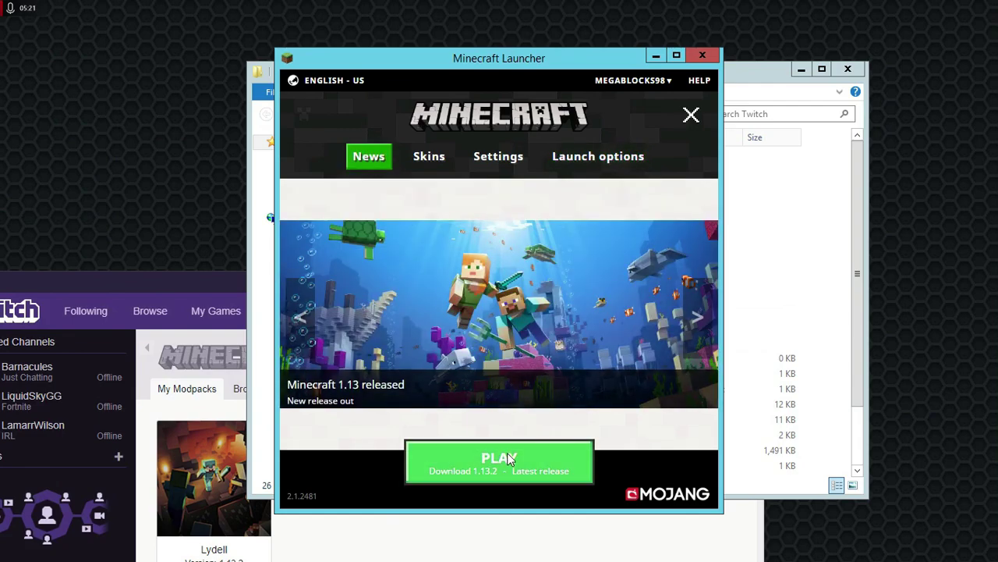
# - Launch Minecraft 1.13.2, turn Fullscreen on in Video Settings, and open Multiplayer
pyautogui.click(509, 472)
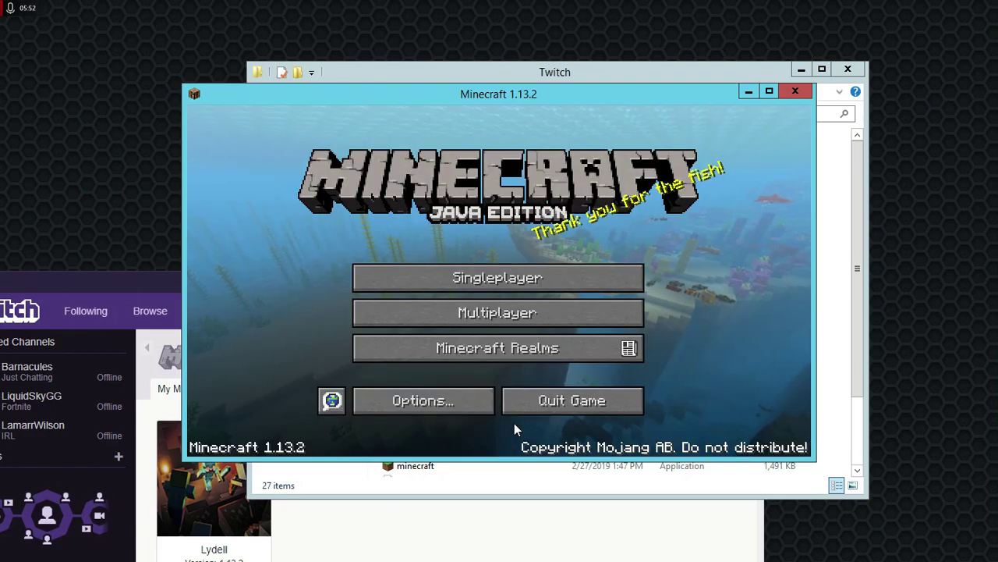
pyautogui.click(442, 401)
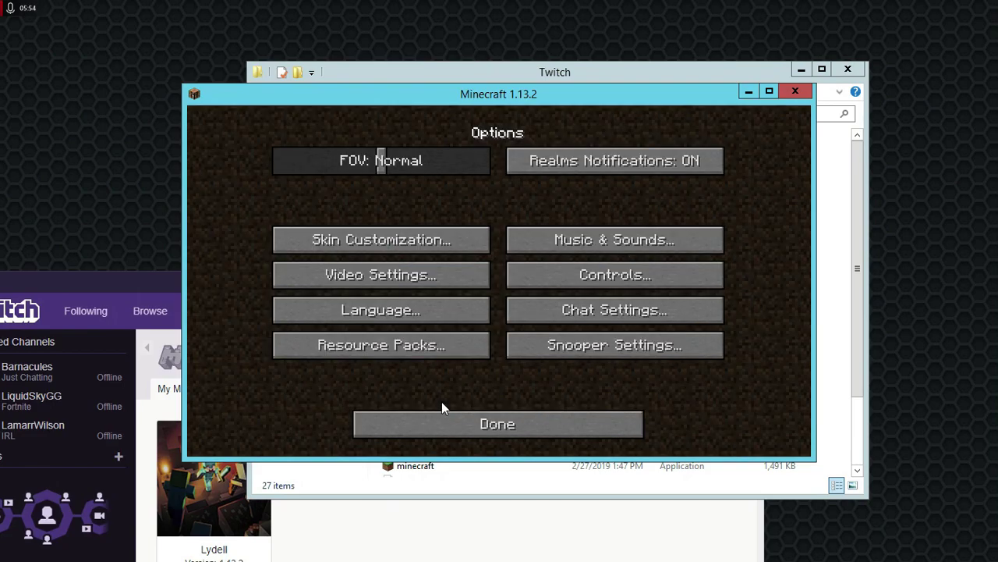
pyautogui.click(400, 275)
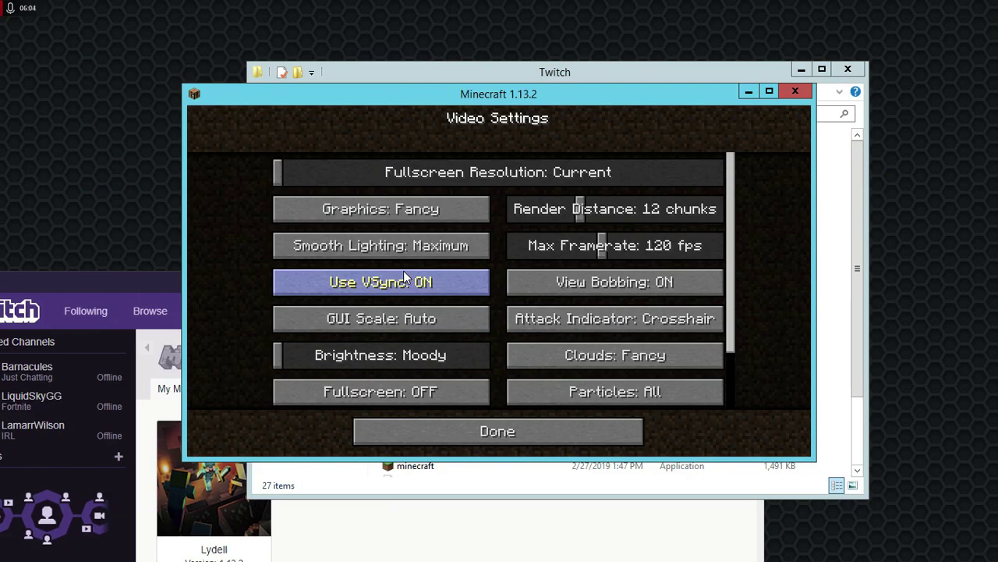
pyautogui.click(440, 392)
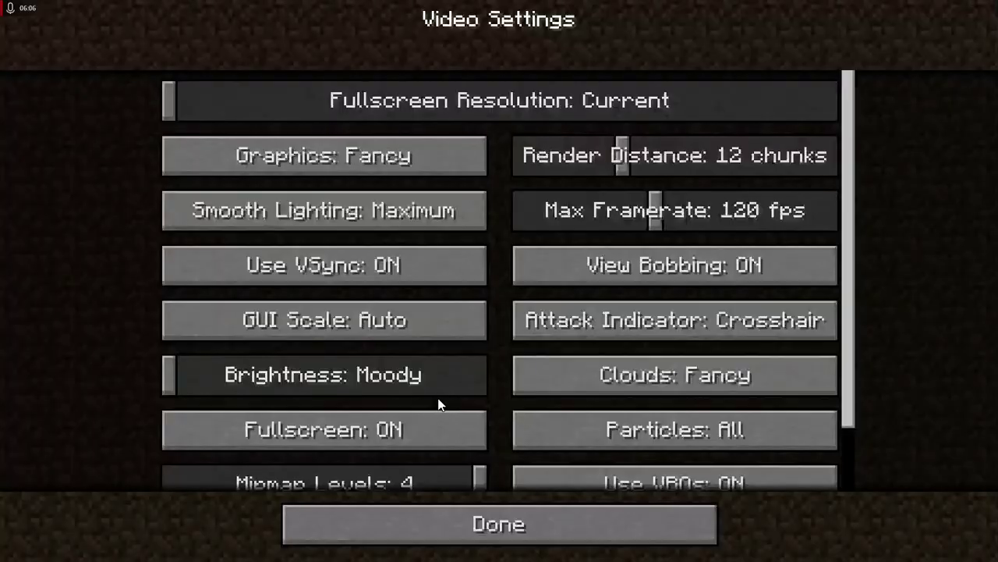
pyautogui.click(498, 512)
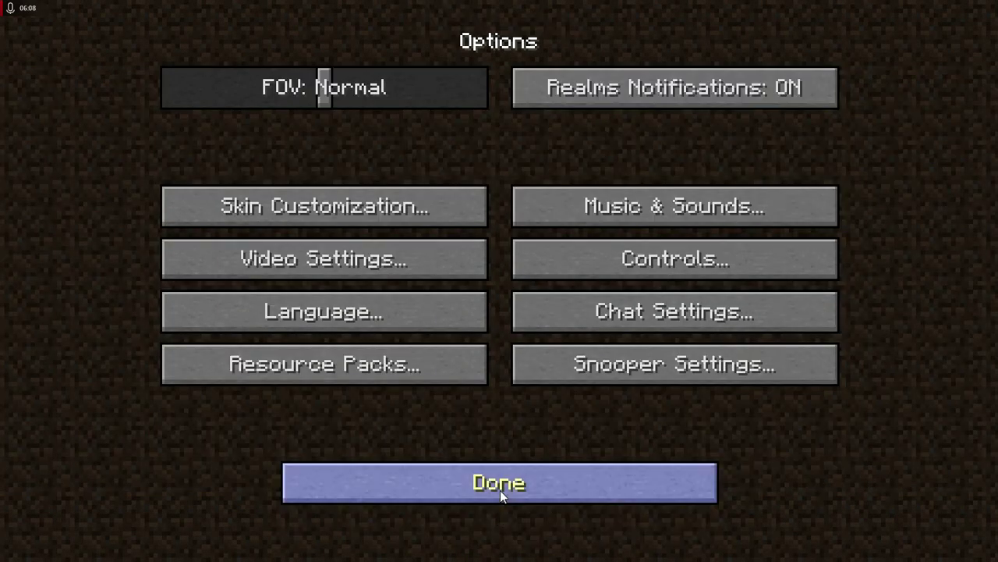
pyautogui.click(500, 493)
pyautogui.click(490, 334)
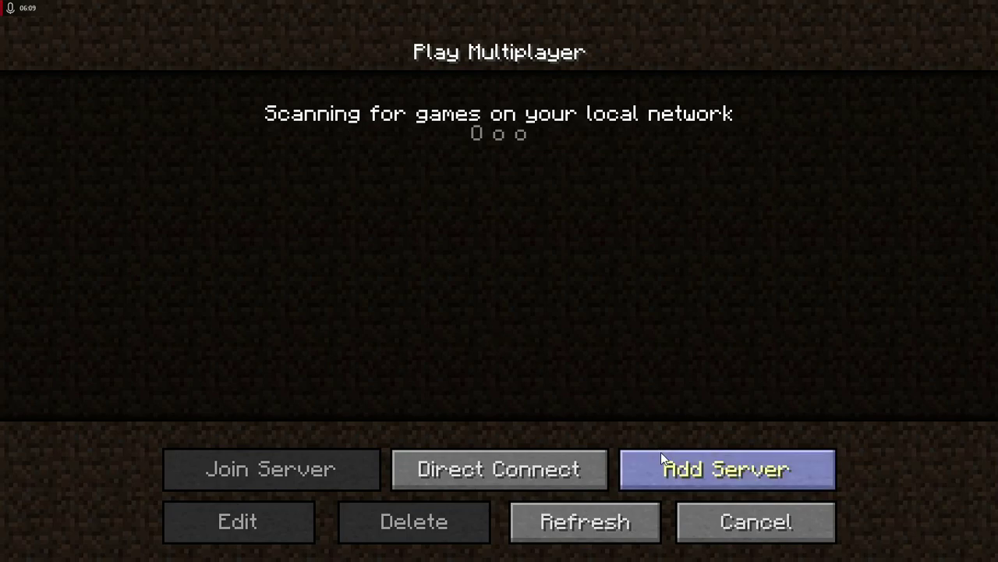
# - Add server 95.216.3.178:45555 with Server Resource Packs set to Enabled
pyautogui.click(659, 456)
pyautogui.click(602, 273)
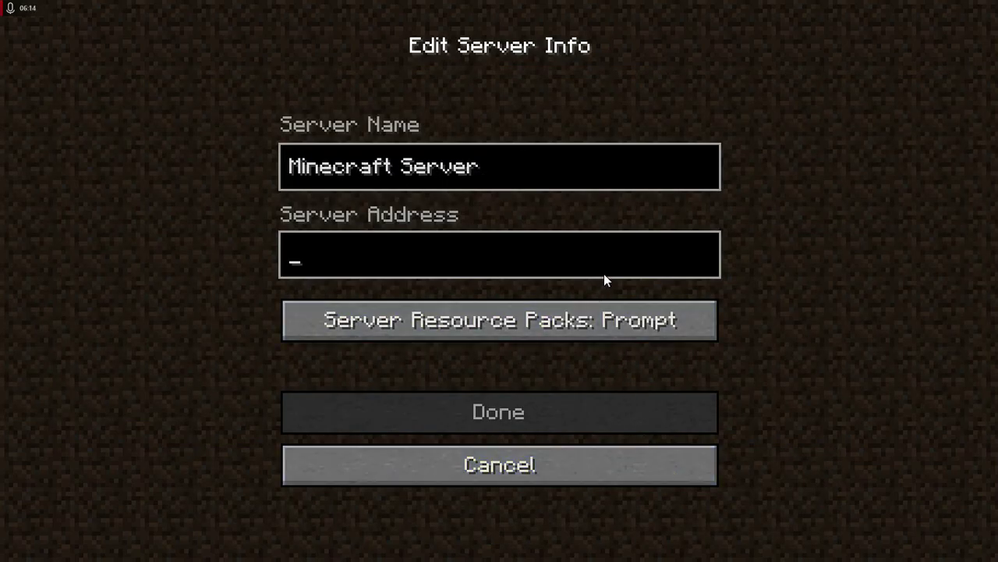
pyautogui.write('95.216.')
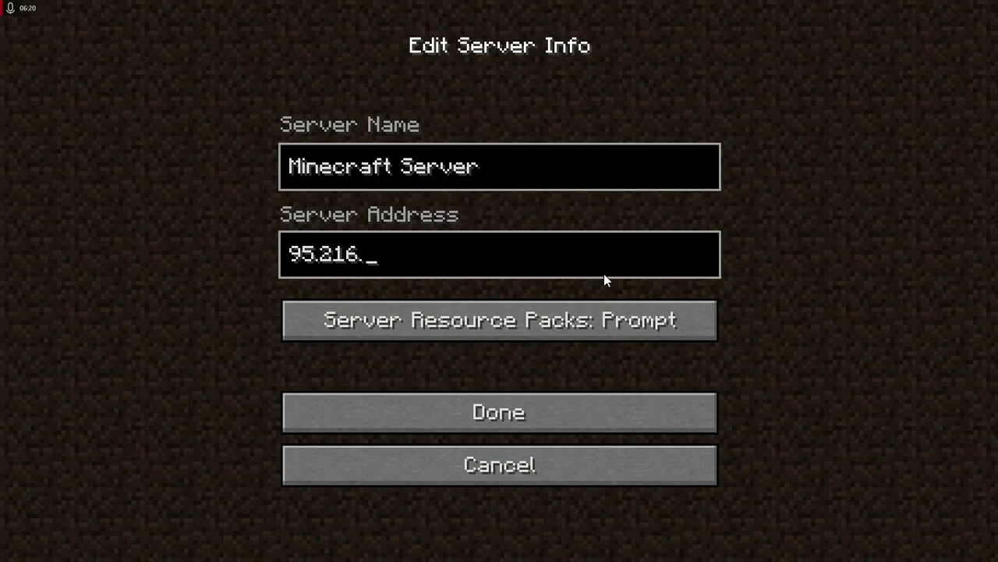
pyautogui.write('3.178')
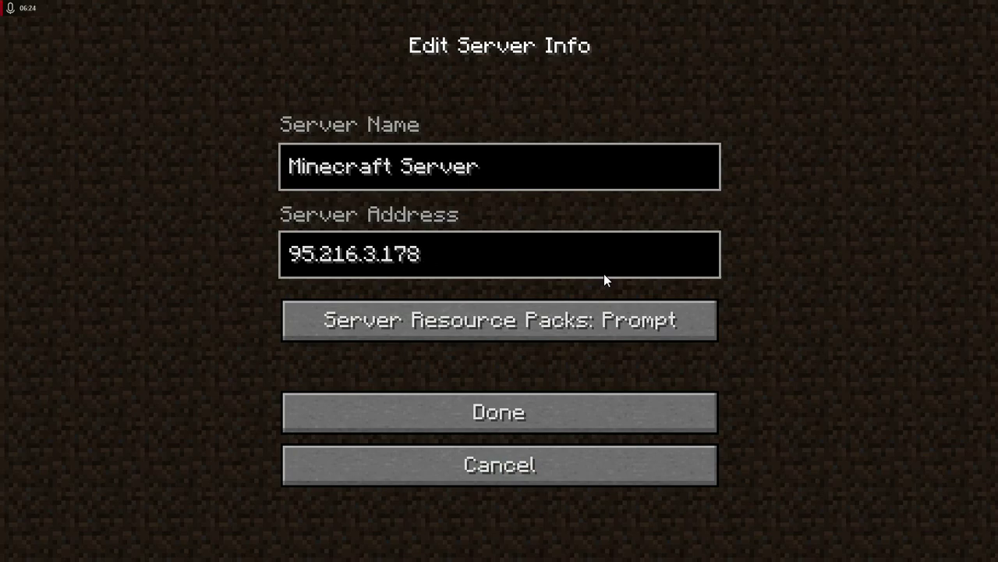
pyautogui.write(':45555')
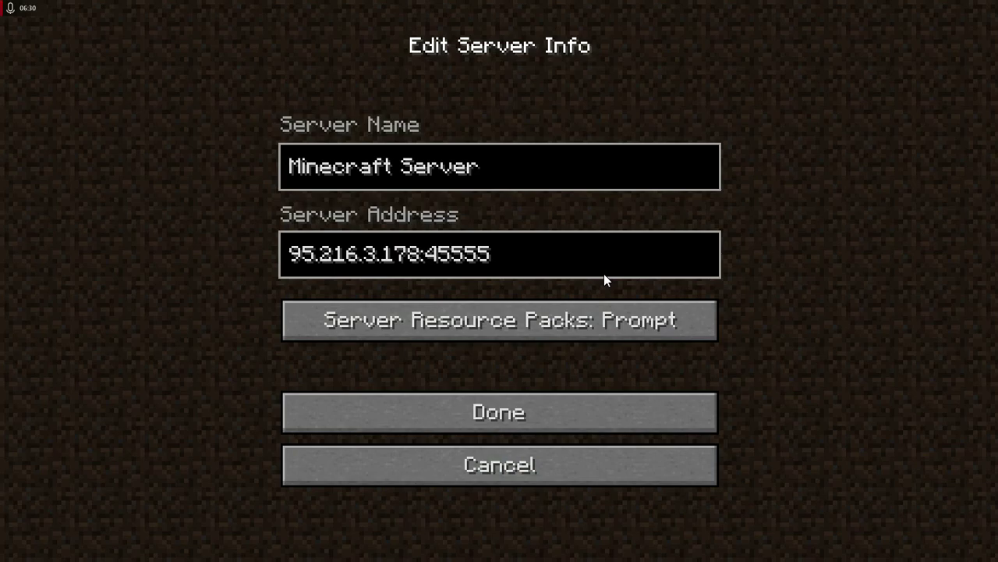
pyautogui.click(487, 320)
pyautogui.click(515, 323)
pyautogui.click(525, 325)
pyautogui.click(525, 324)
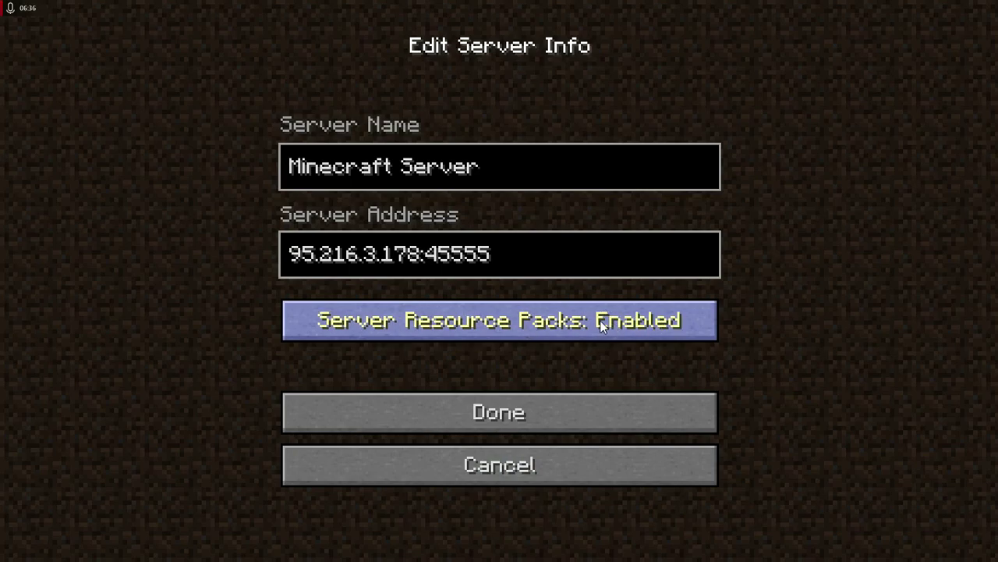
pyautogui.click(575, 407)
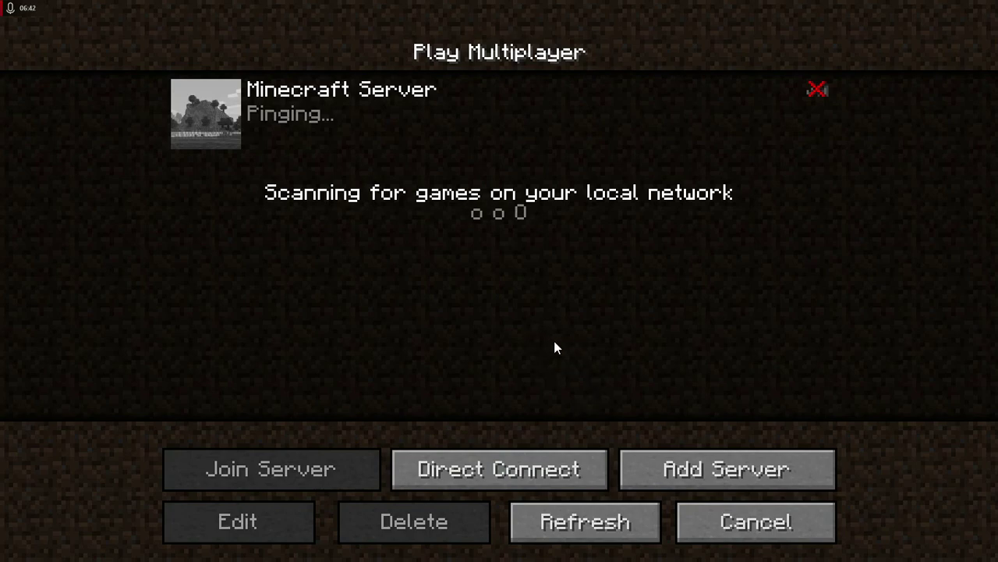
# - Join the GeForce POWN server and run /download in chat to fetch its resource pack
pyautogui.click(557, 519)
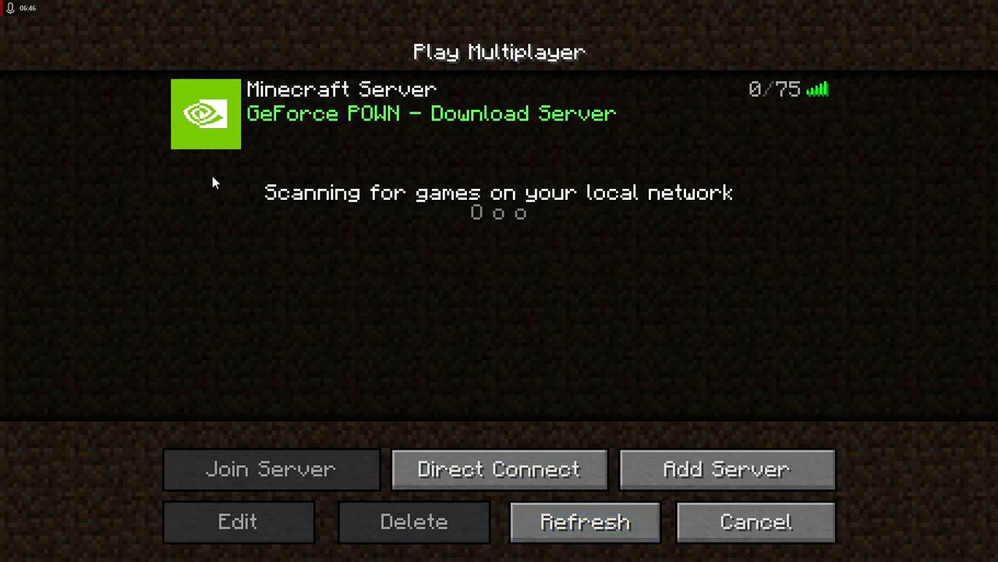
pyautogui.click(214, 117)
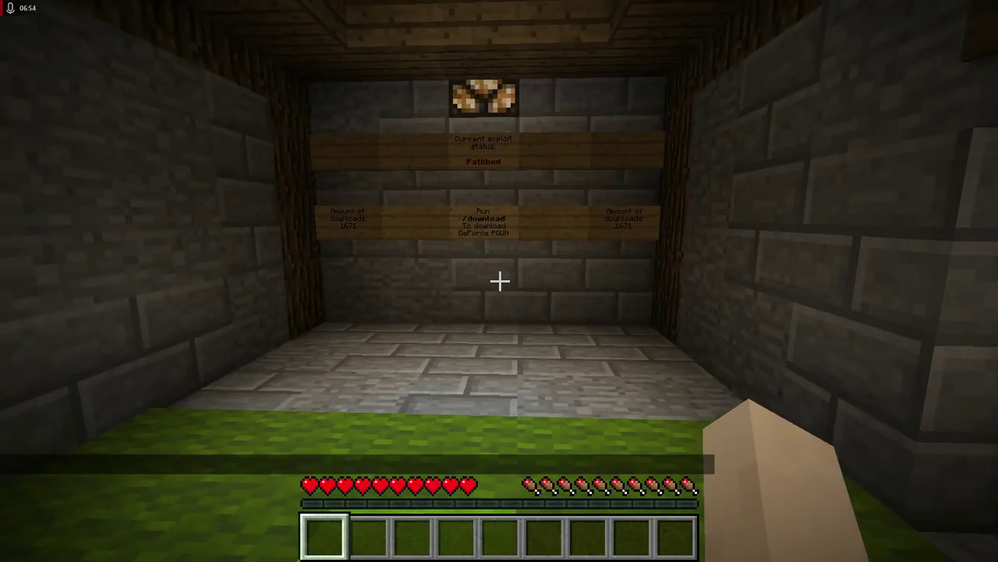
pyautogui.write('/')
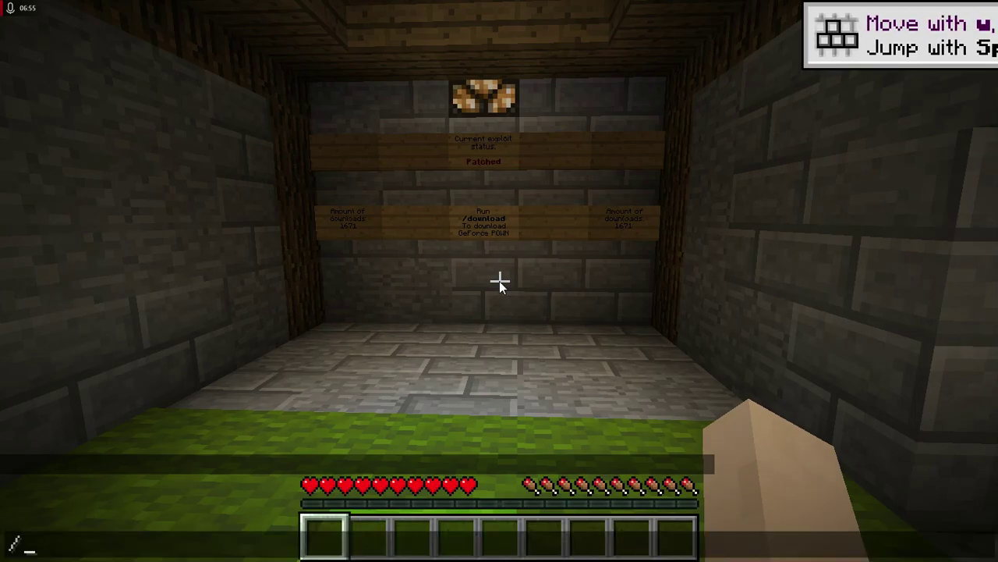
pyautogui.write('download')
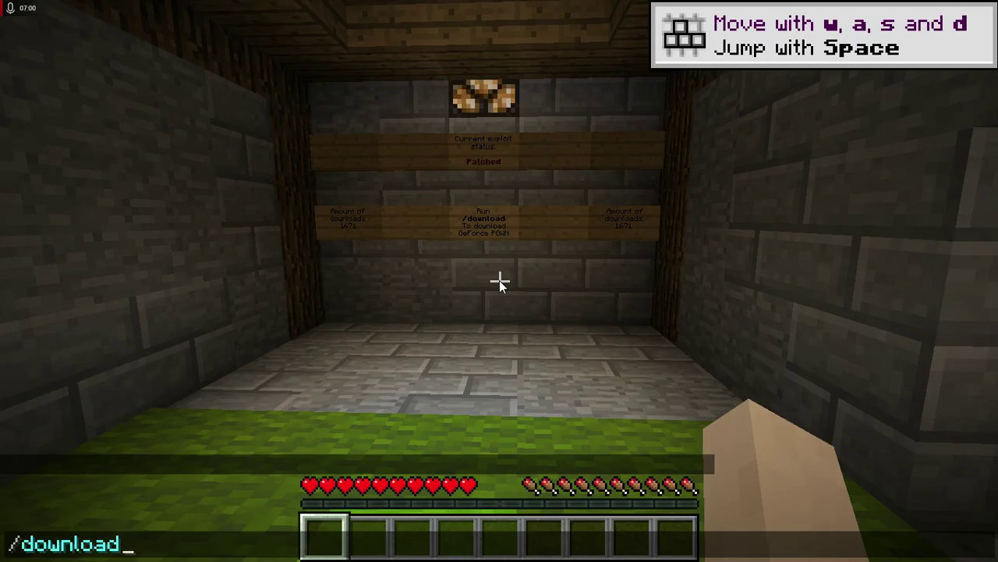
pyautogui.press('Return')
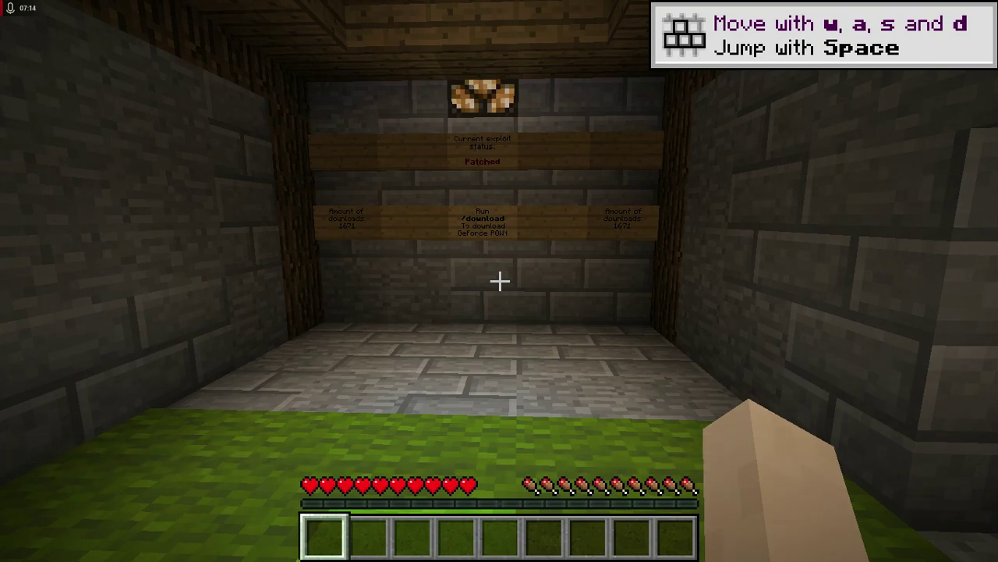
# - Disconnect from the server and quit Minecraft from the main menu
pyautogui.press('Escape')
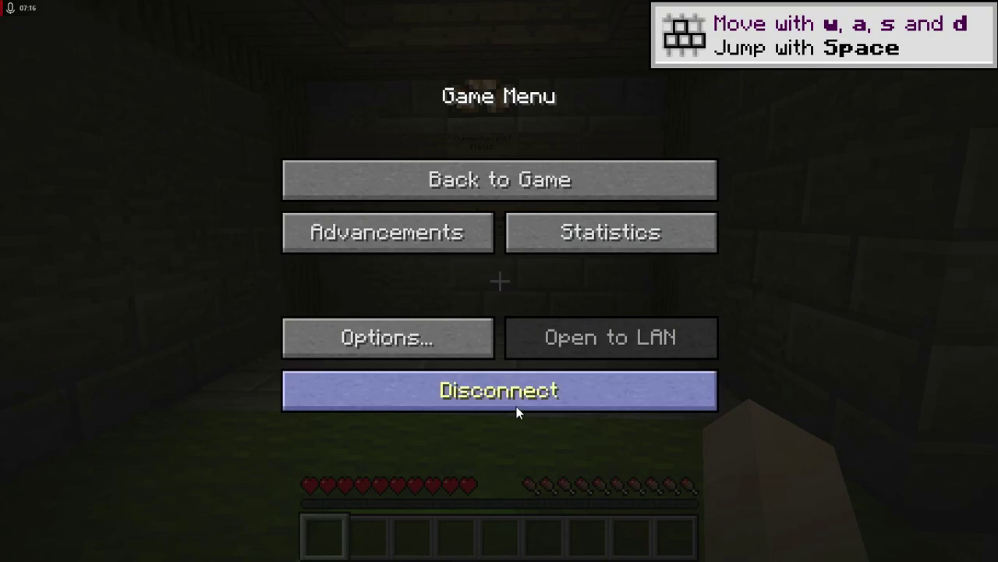
pyautogui.click(517, 406)
pyautogui.click(727, 524)
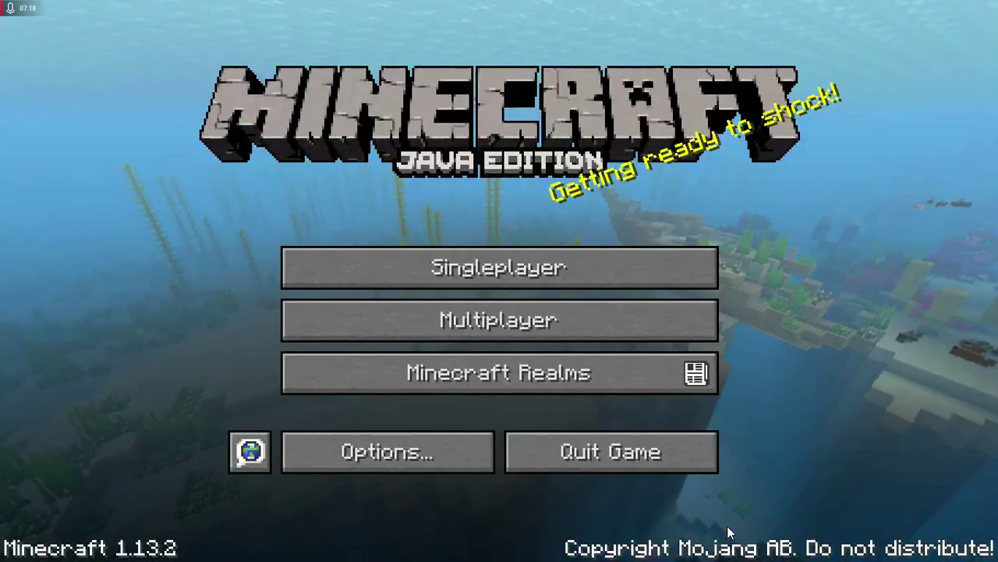
pyautogui.click(578, 442)
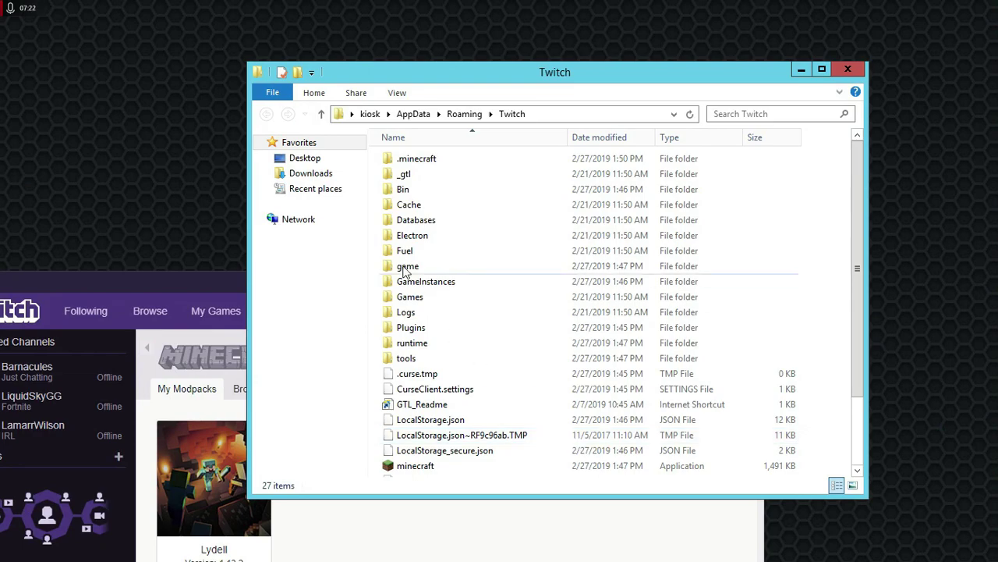
# - In .minecraft\server-resource-packs, rename the downloaded 343 KB file to end in .exe
pyautogui.doubleClick(407, 161)
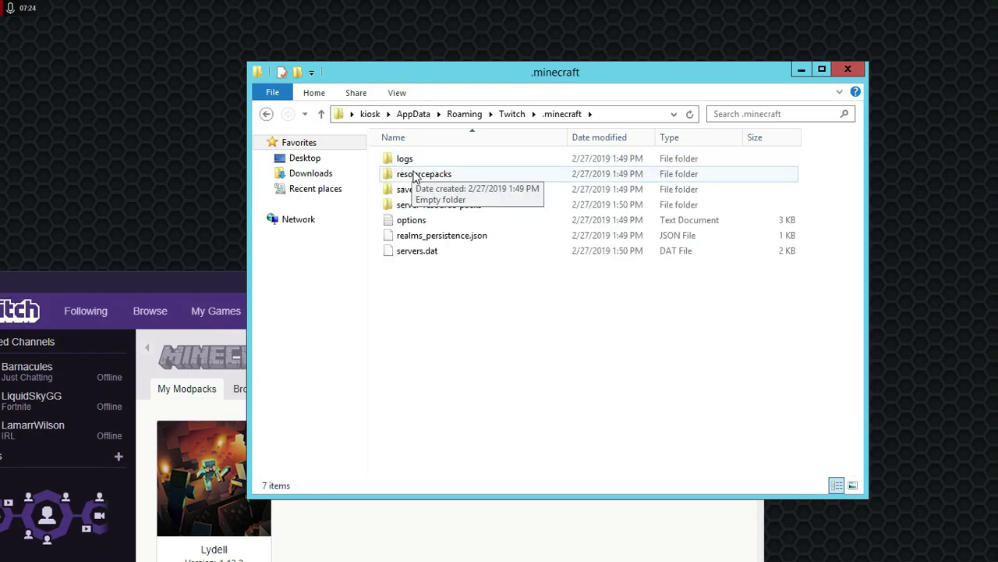
pyautogui.doubleClick(422, 206)
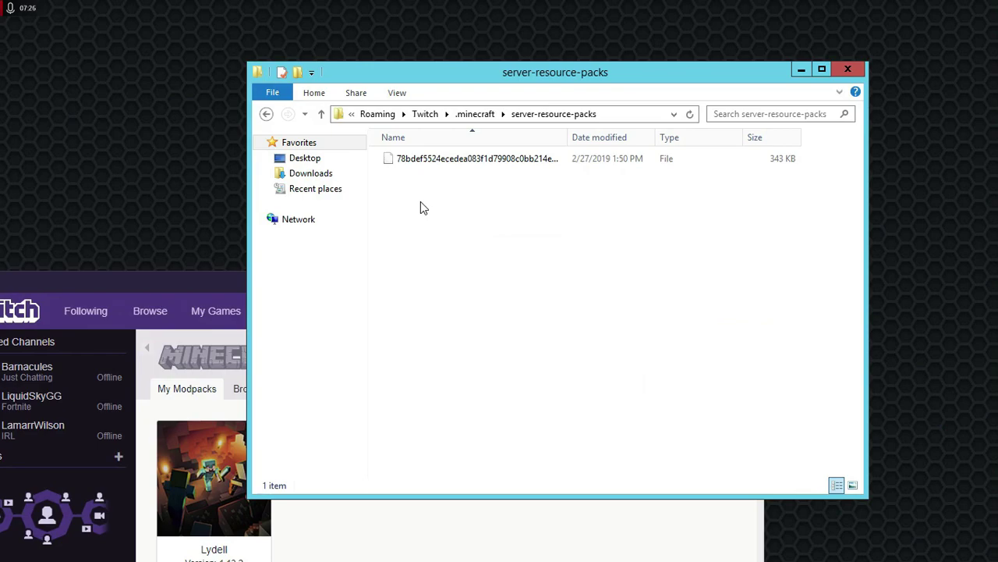
pyautogui.click(441, 164)
pyautogui.click(319, 93)
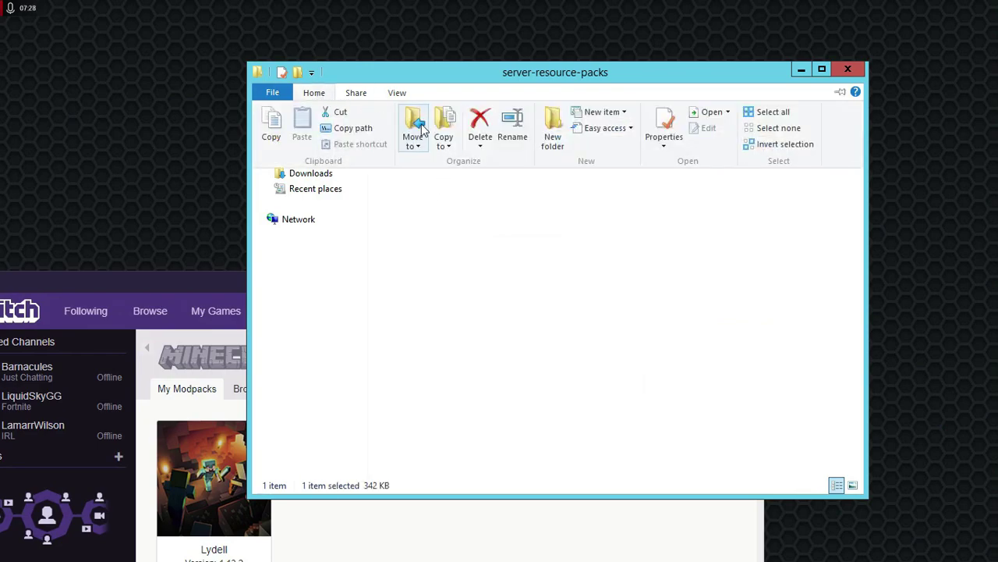
pyautogui.click(507, 132)
pyautogui.click(578, 160)
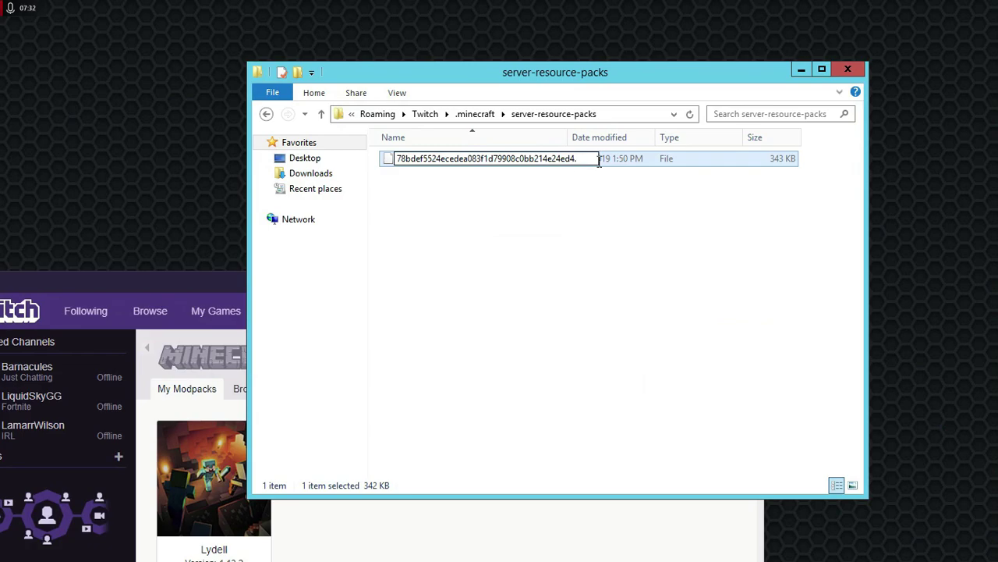
pyautogui.write('exe')
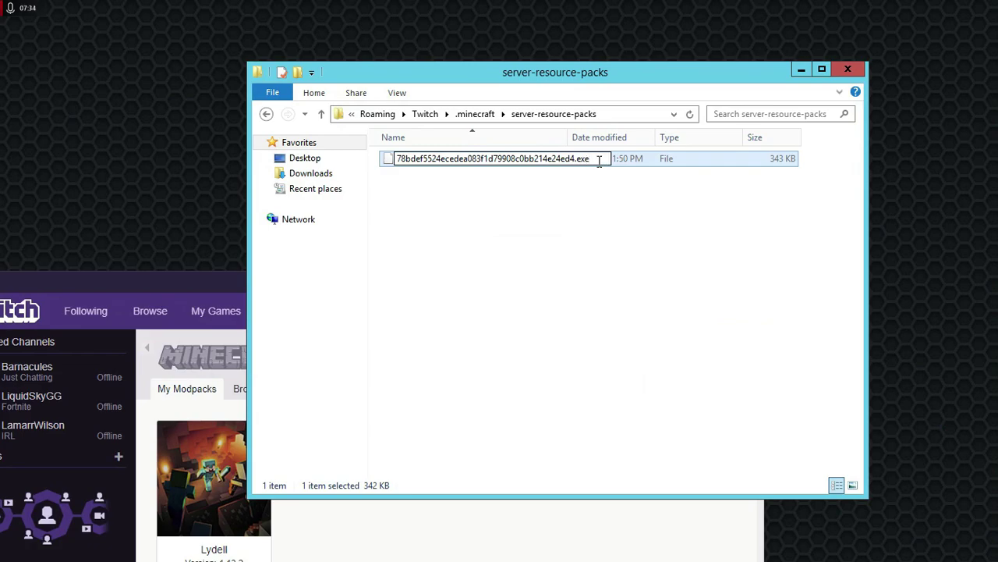
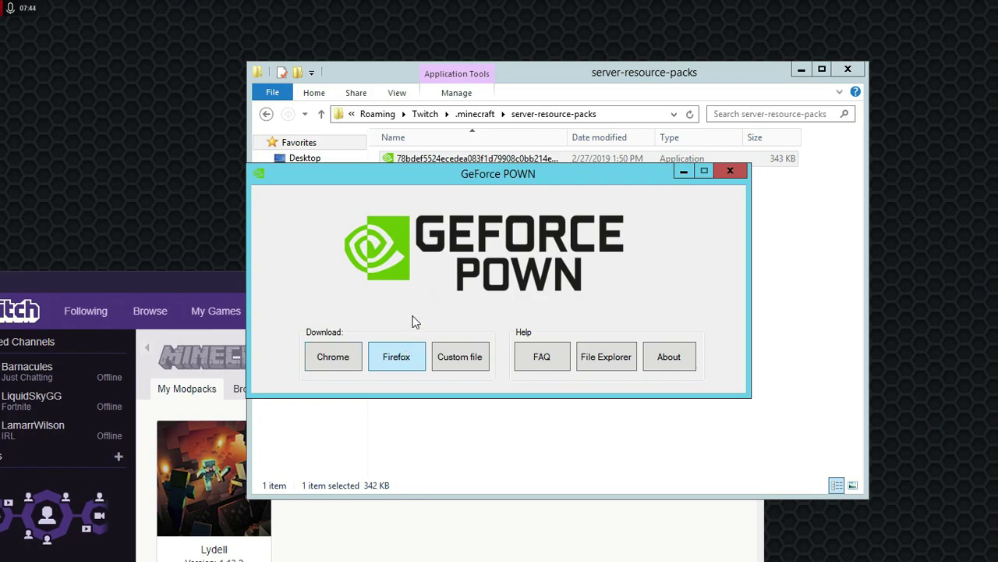
# - Show the Twitch folder in a second Explorer window beside the .minecraft window
pyautogui.click(570, 353)
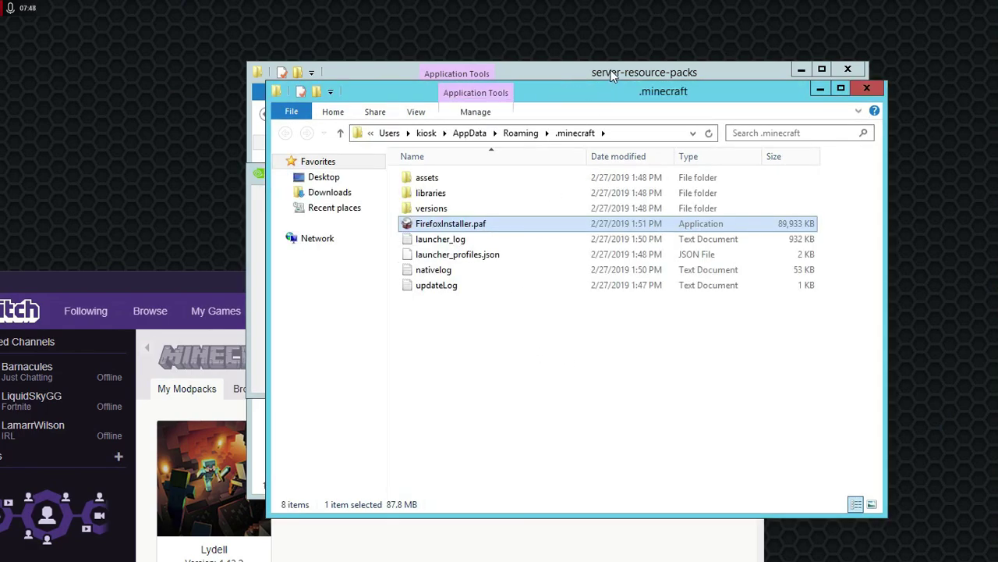
pyautogui.click(607, 73)
pyautogui.click(426, 114)
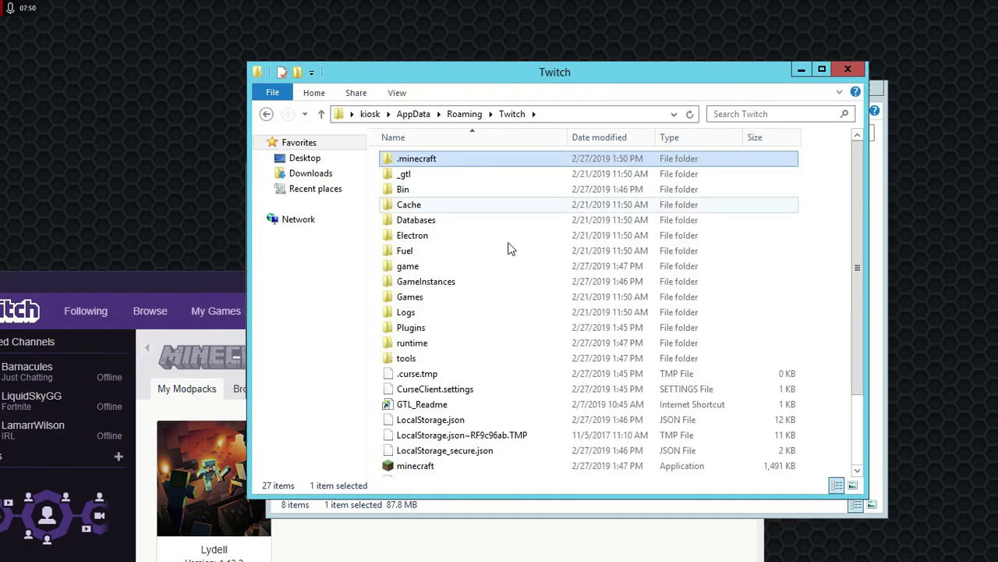
pyautogui.click(582, 512)
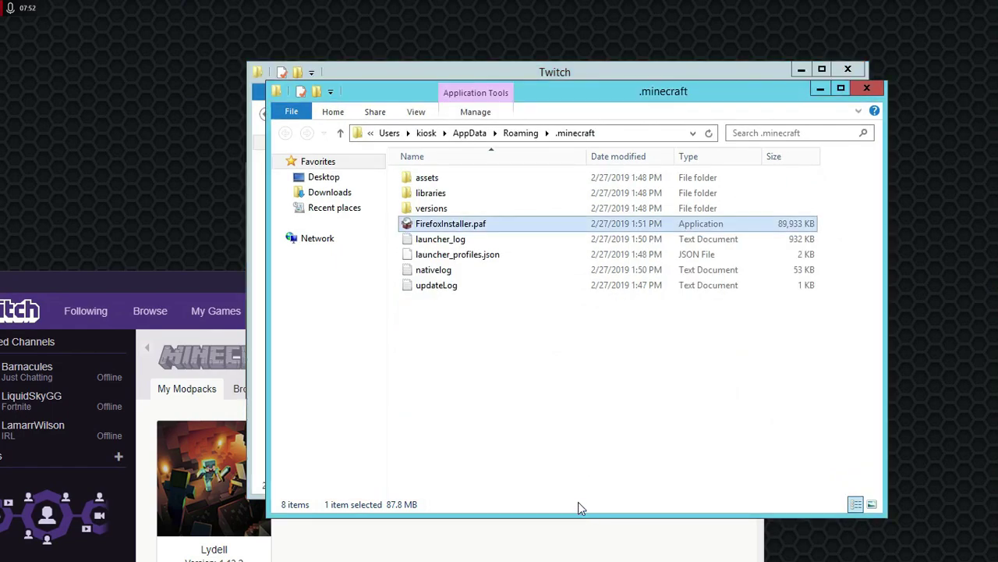
pyautogui.moveTo(616, 89); pyautogui.dragTo(427, 123)
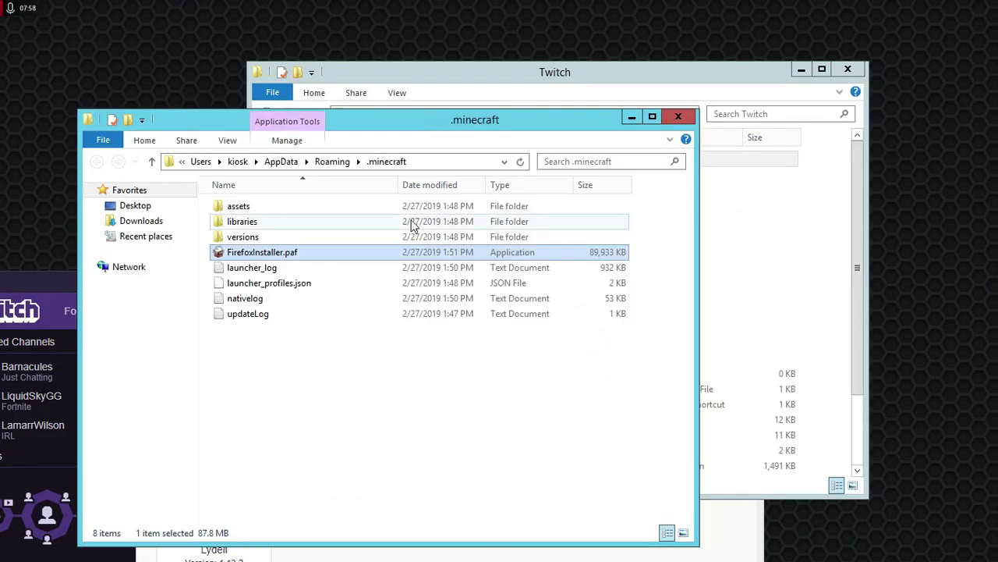
# - Move FirefoxInstaller.paf into the Twitch folder and close the .minecraft window
pyautogui.moveTo(336, 252); pyautogui.dragTo(814, 293)
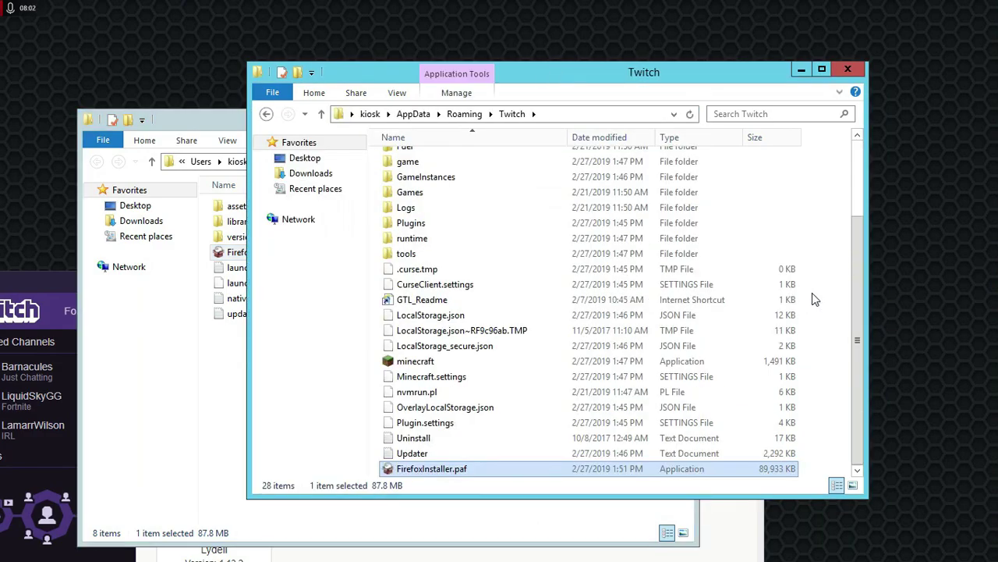
pyautogui.click(227, 125)
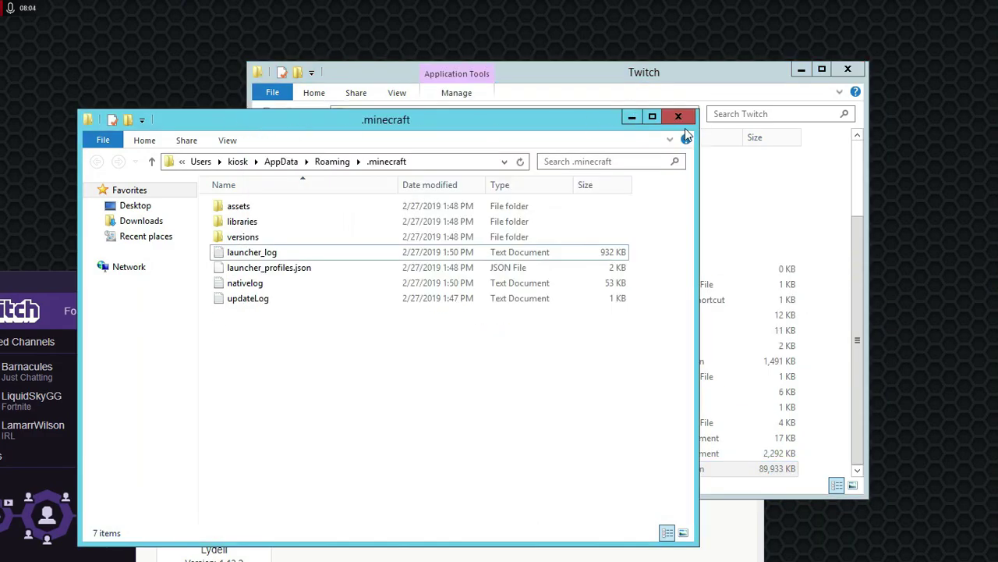
pyautogui.click(686, 119)
# - Install Firefox Portable from FirefoxInstaller.paf to the default location, launching it when setup finishes
pyautogui.doubleClick(605, 469)
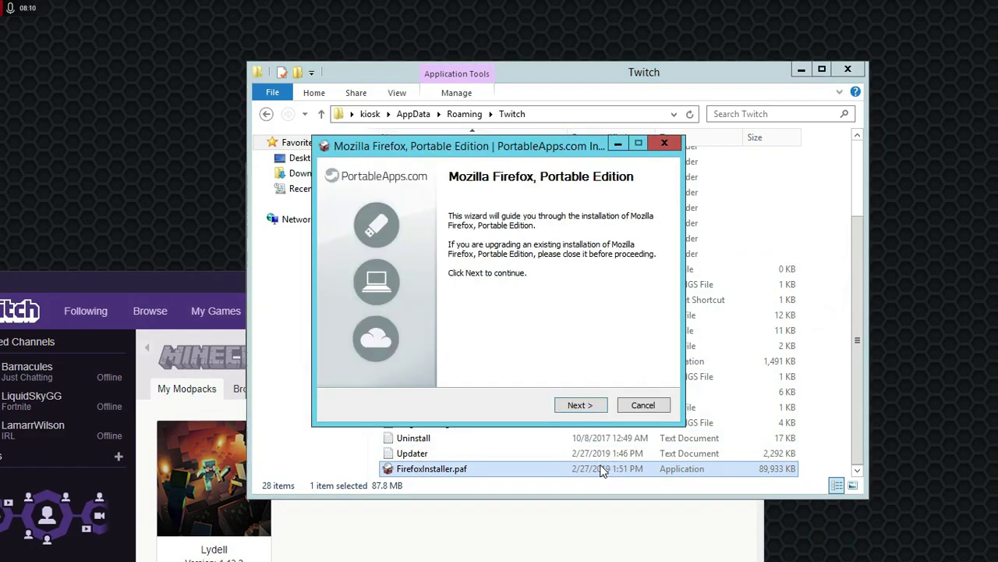
pyautogui.click(580, 405)
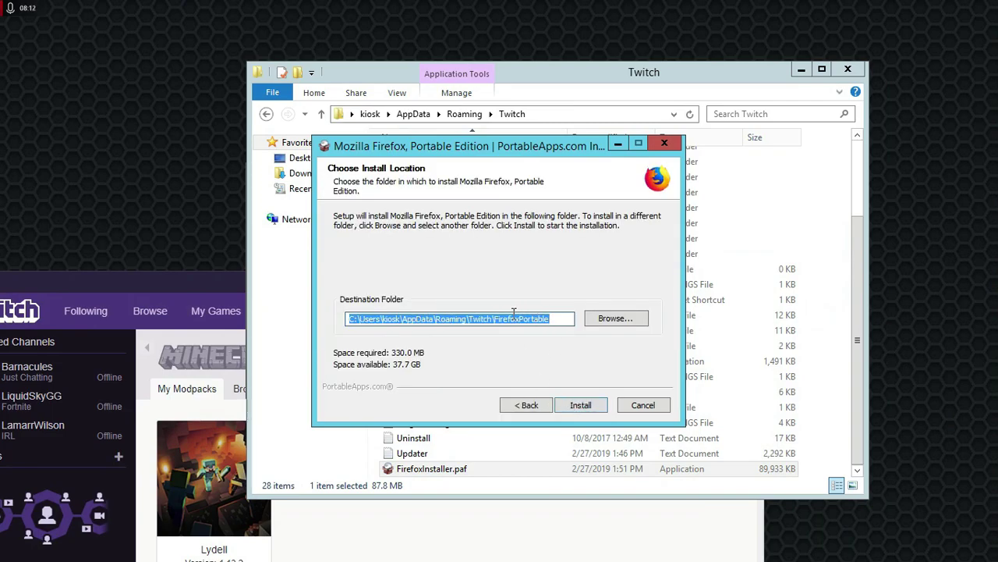
pyautogui.click(581, 403)
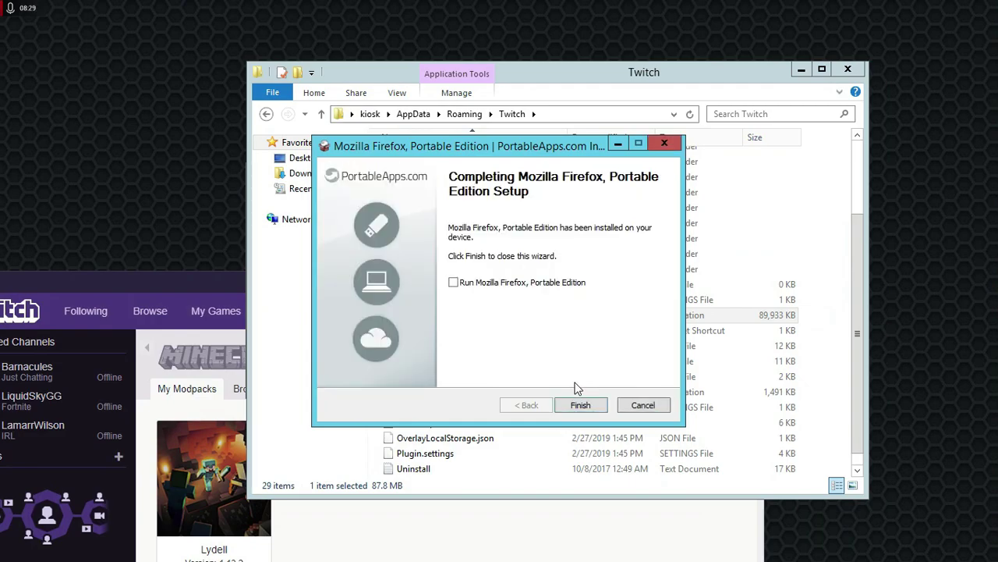
pyautogui.click(454, 283)
pyautogui.click(581, 405)
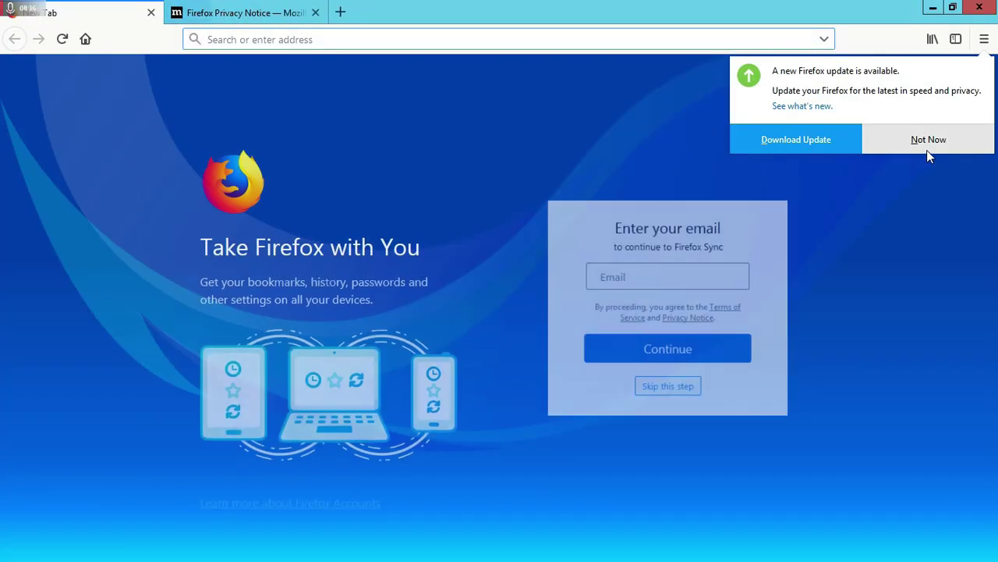
# - Choose Not Now on the update offer and close the Firefox Privacy Notice tab
pyautogui.click(939, 142)
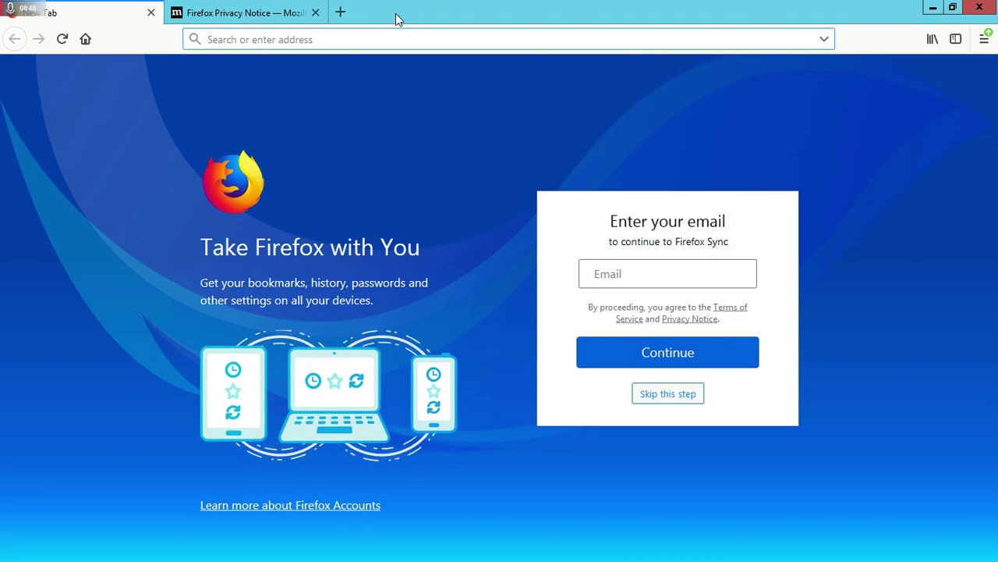
pyautogui.click(316, 14)
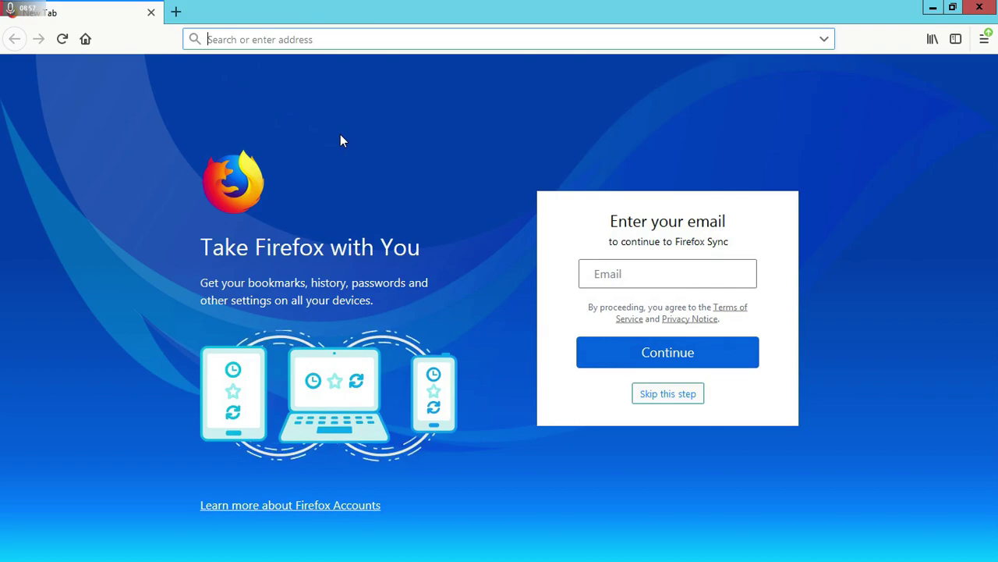
pyautogui.click(407, 32)
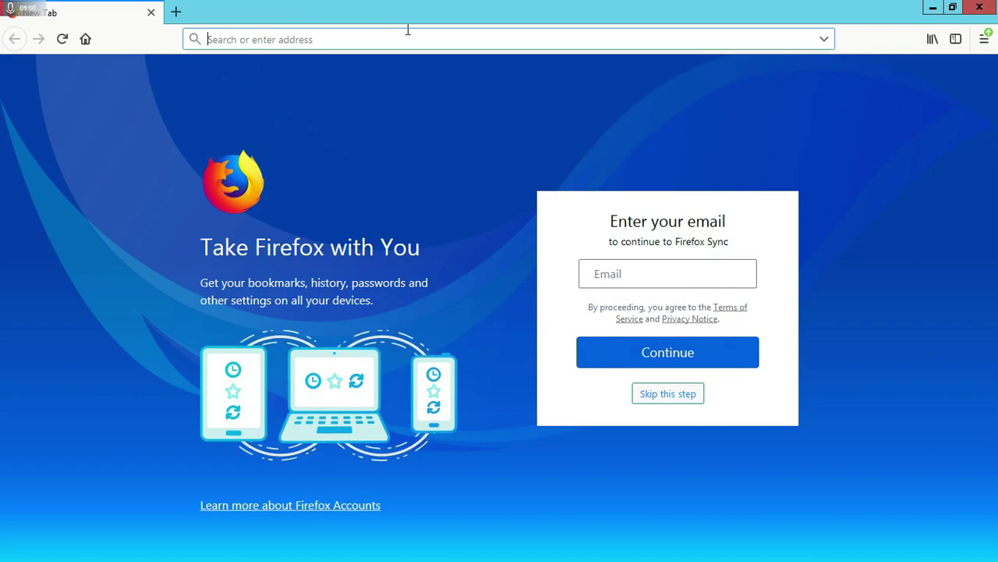
pyautogui.write('ww.')
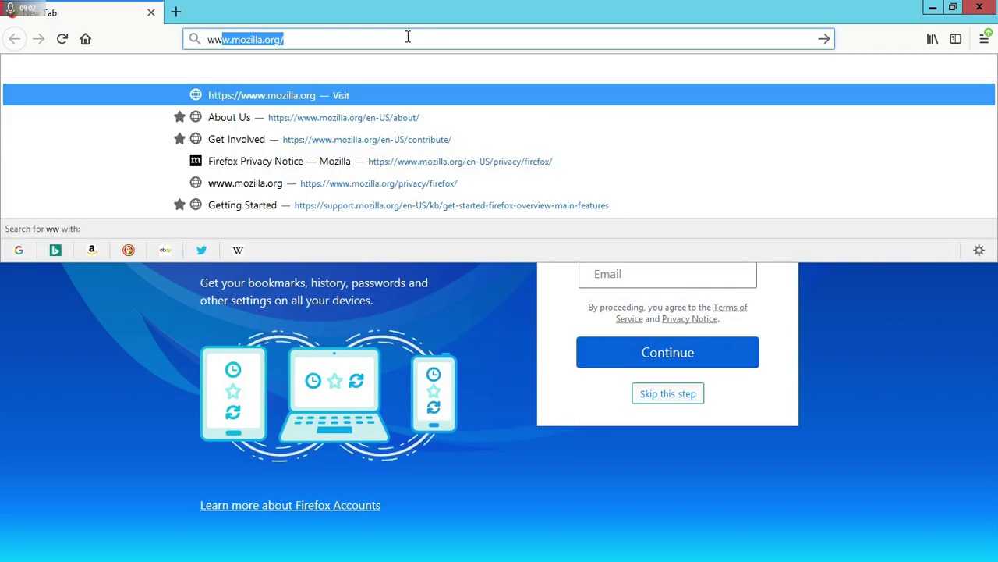
pyautogui.write('goog')
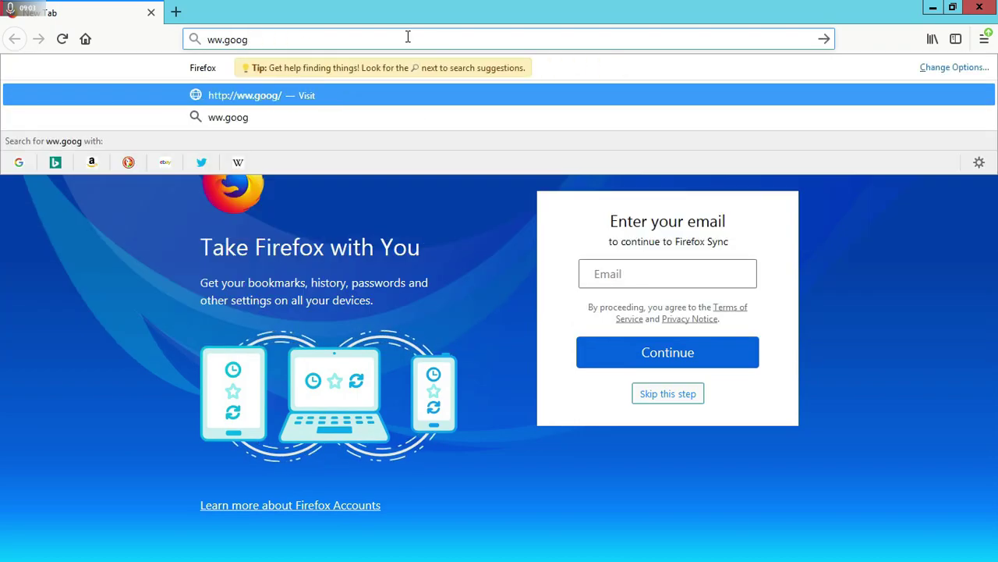
pyautogui.write('le.com')
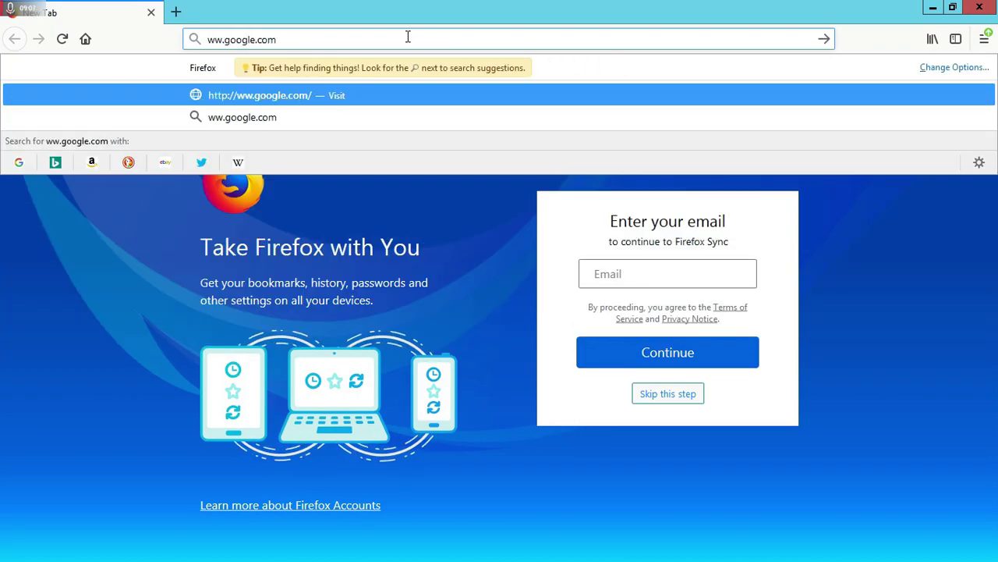
pyautogui.press('Return')
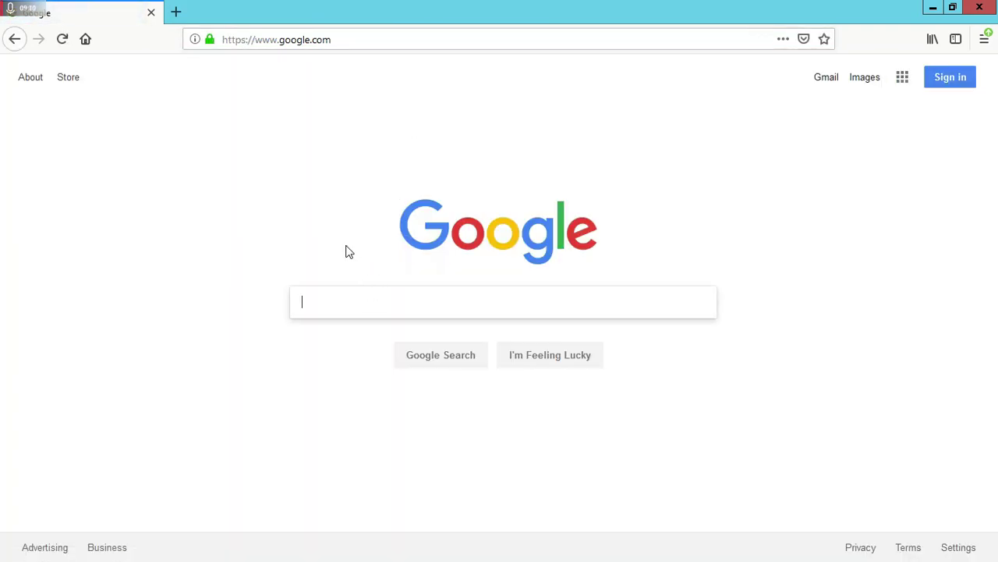
pyautogui.write('dolp')
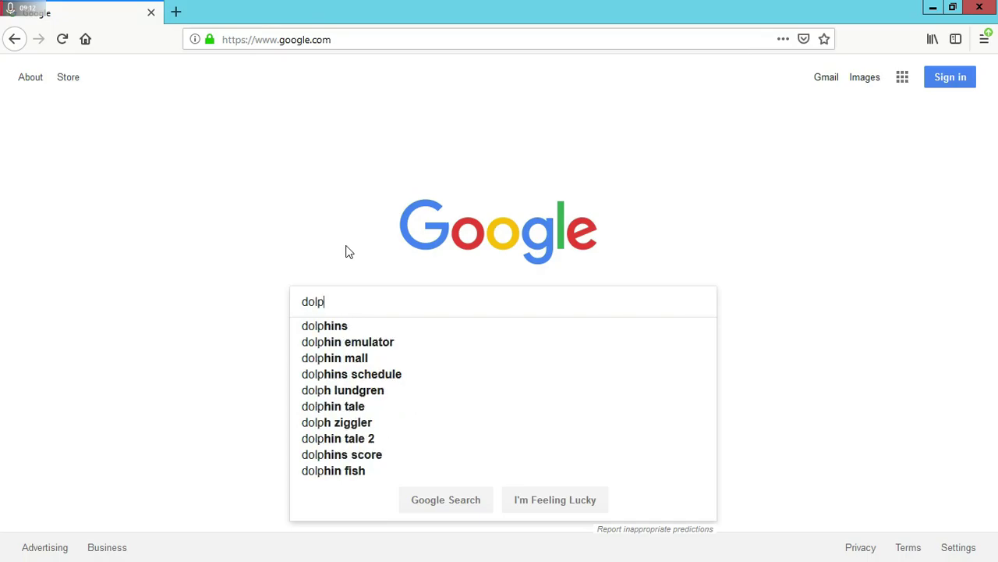
pyautogui.write('hin e')
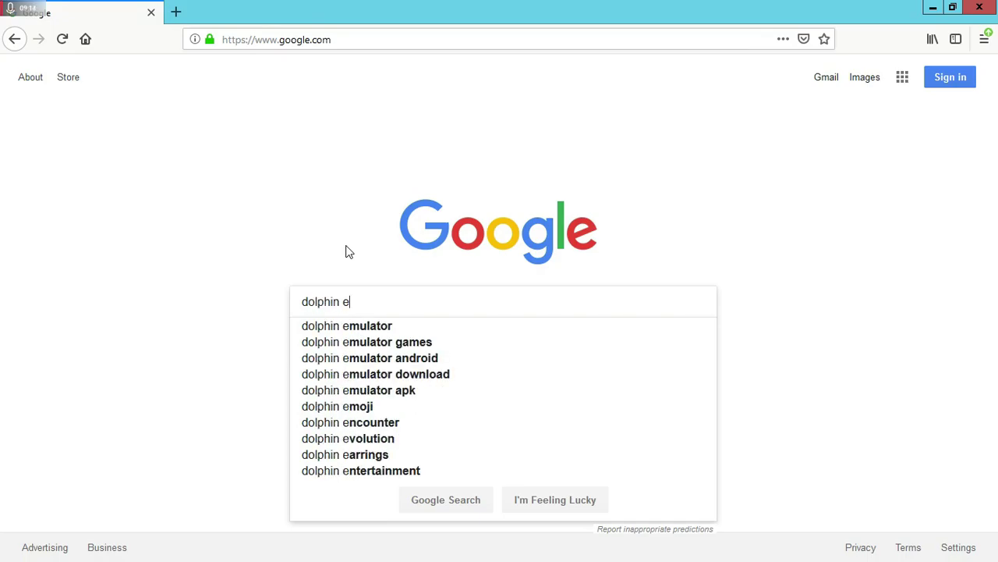
pyautogui.click(368, 328)
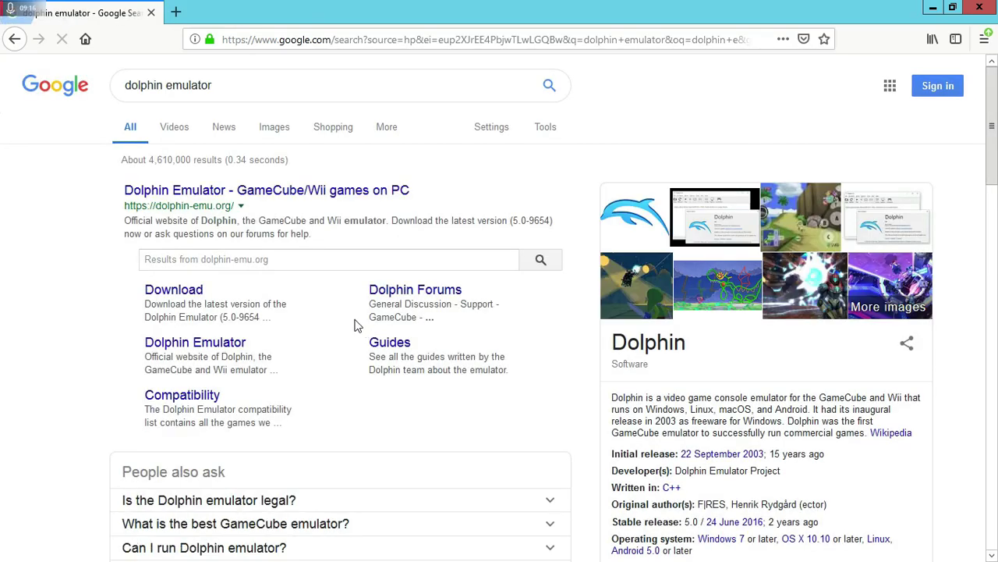
# - On the Dolphin download page, start saving the 5.0-9654 Windows x64 build, then cancel
pyautogui.click(173, 296)
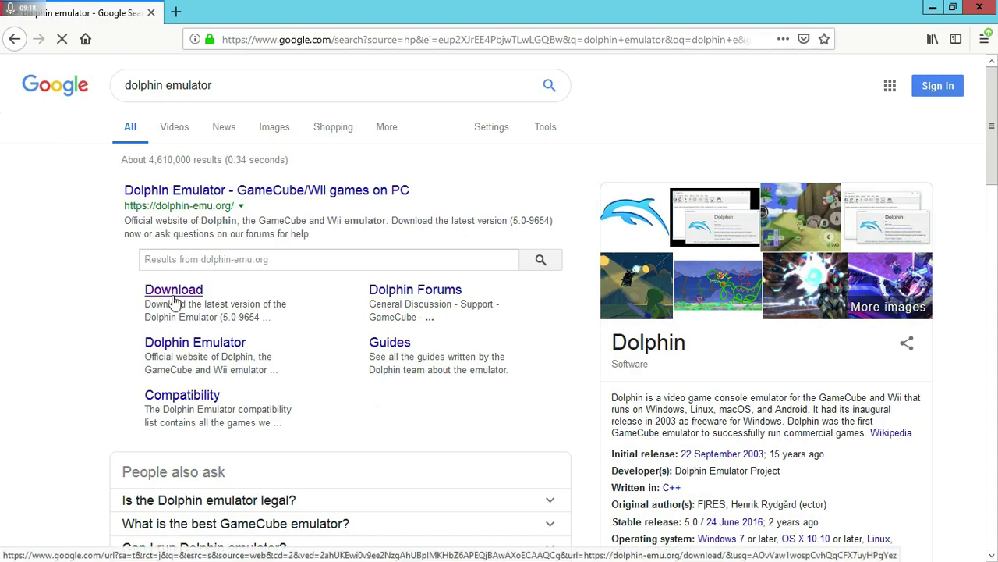
pyautogui.scroll(-2, 173, 300)
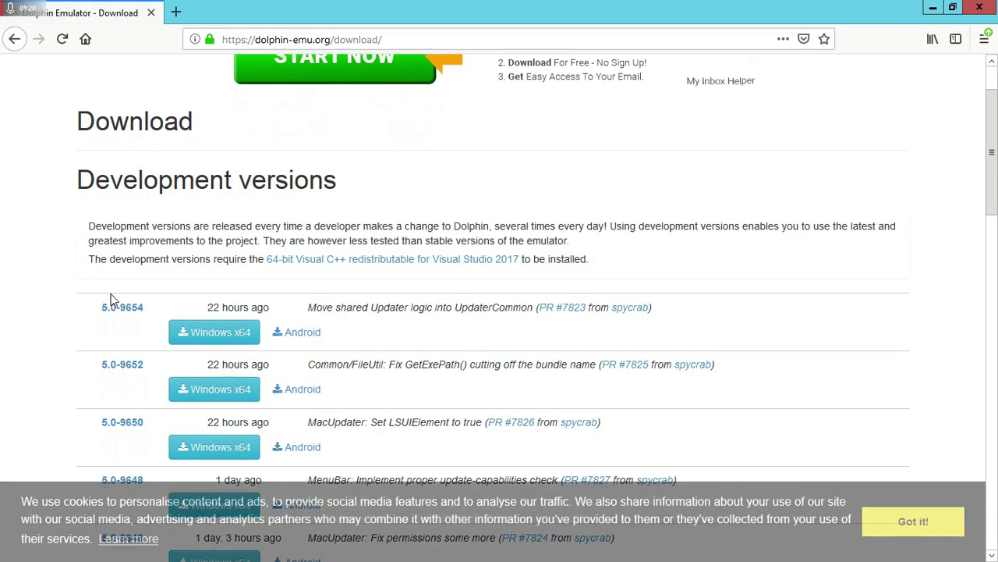
pyautogui.click(197, 273)
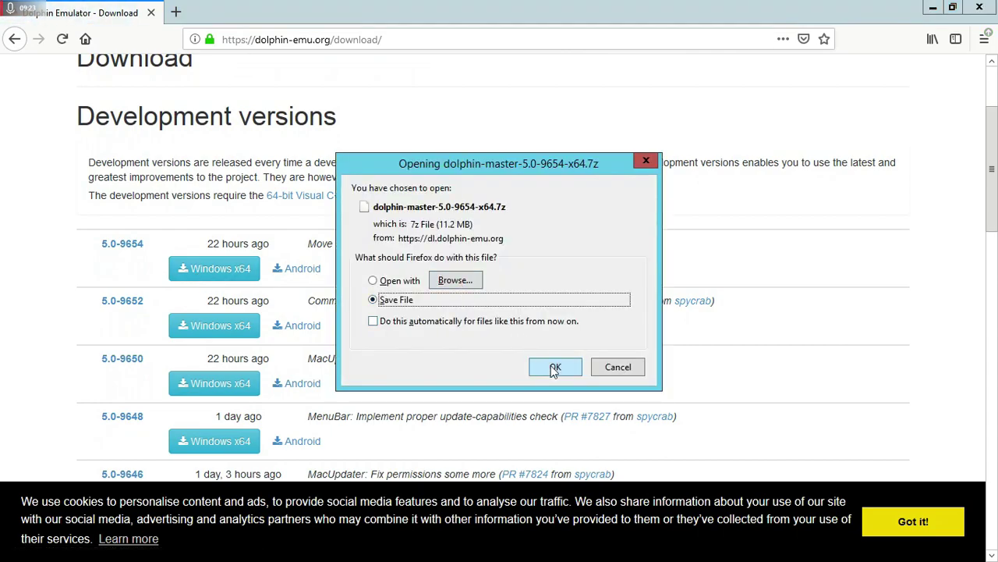
pyautogui.click(554, 368)
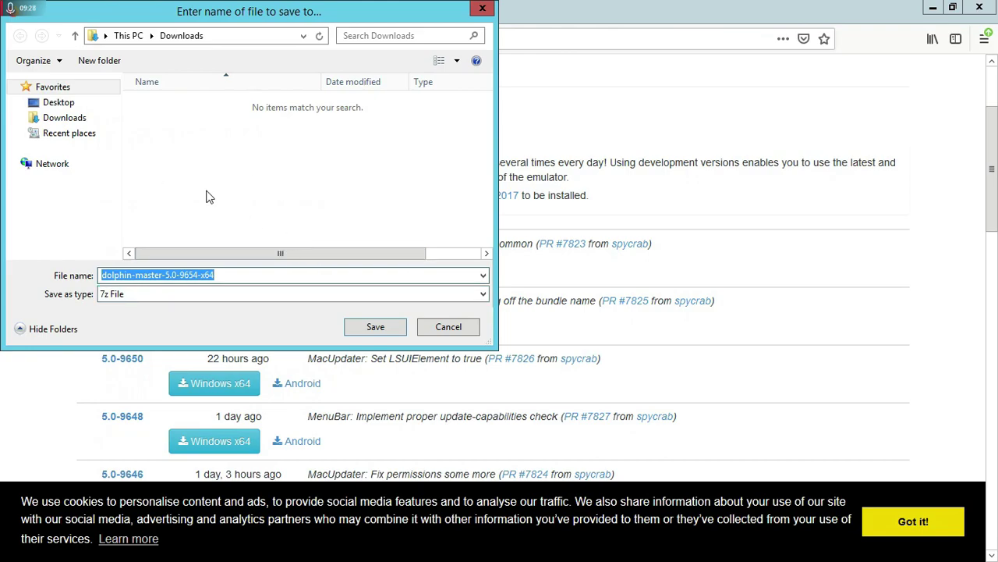
pyautogui.click(281, 292)
pyautogui.click(282, 291)
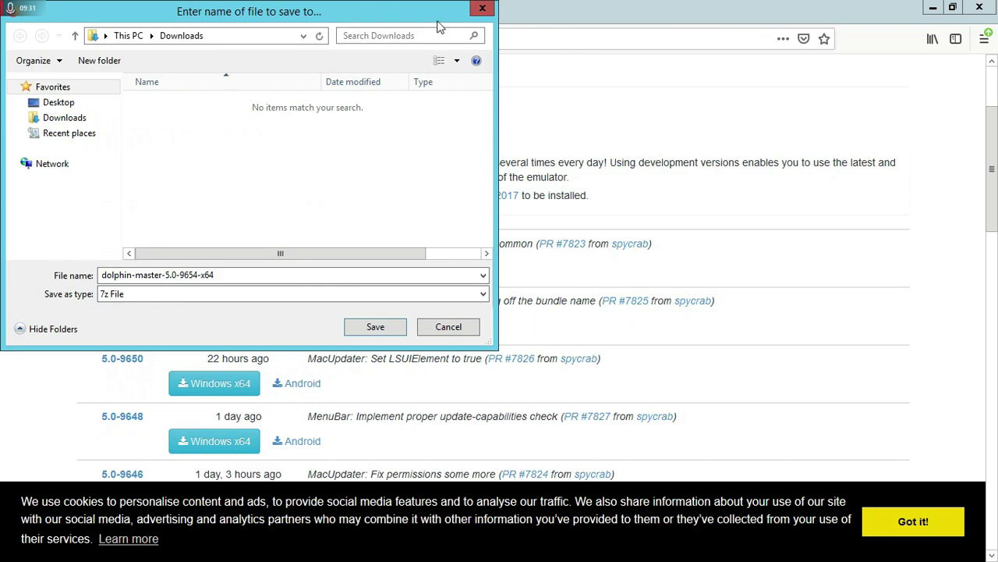
pyautogui.click(476, 11)
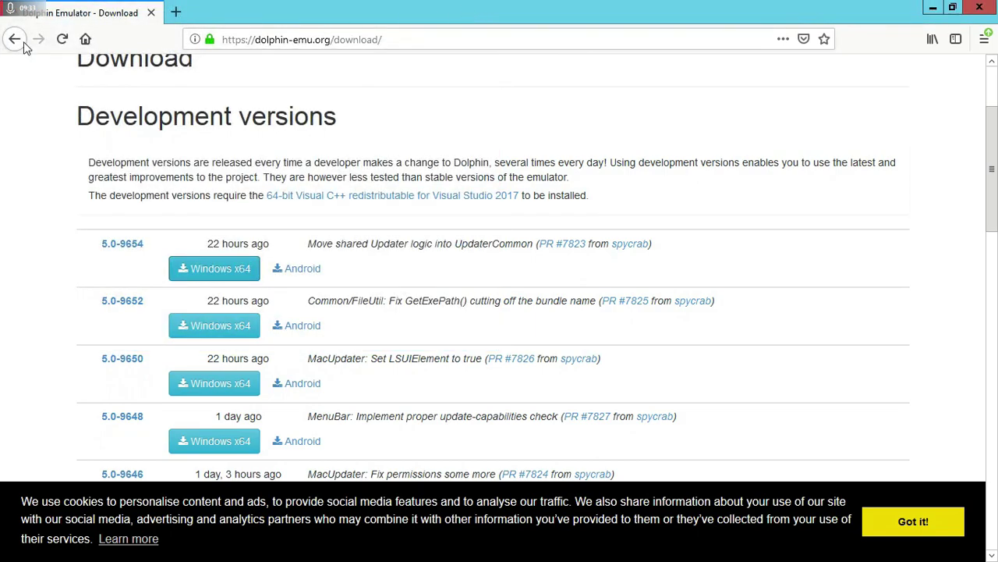
pyautogui.click(22, 40)
pyautogui.click(251, 39)
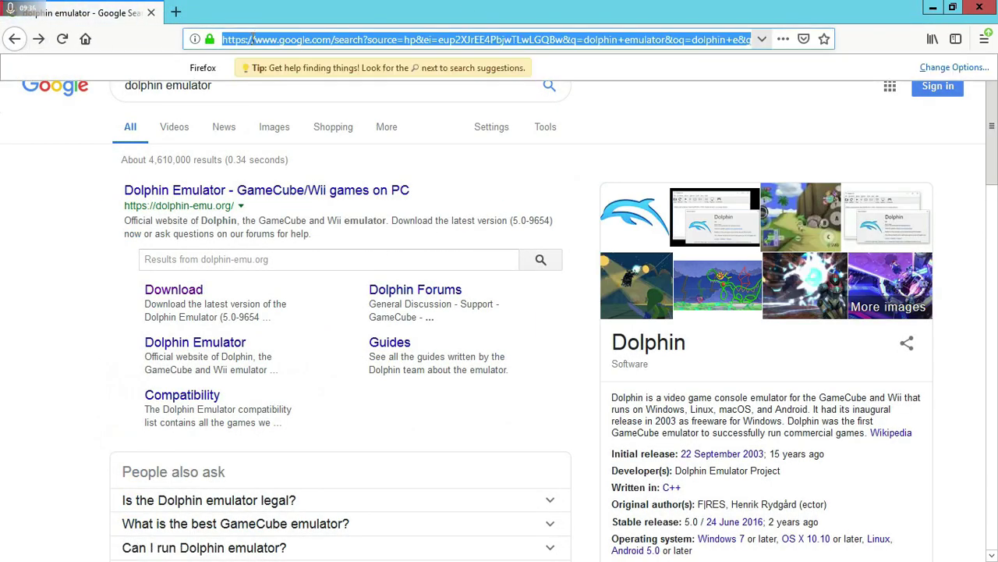
pyautogui.write('7zip')
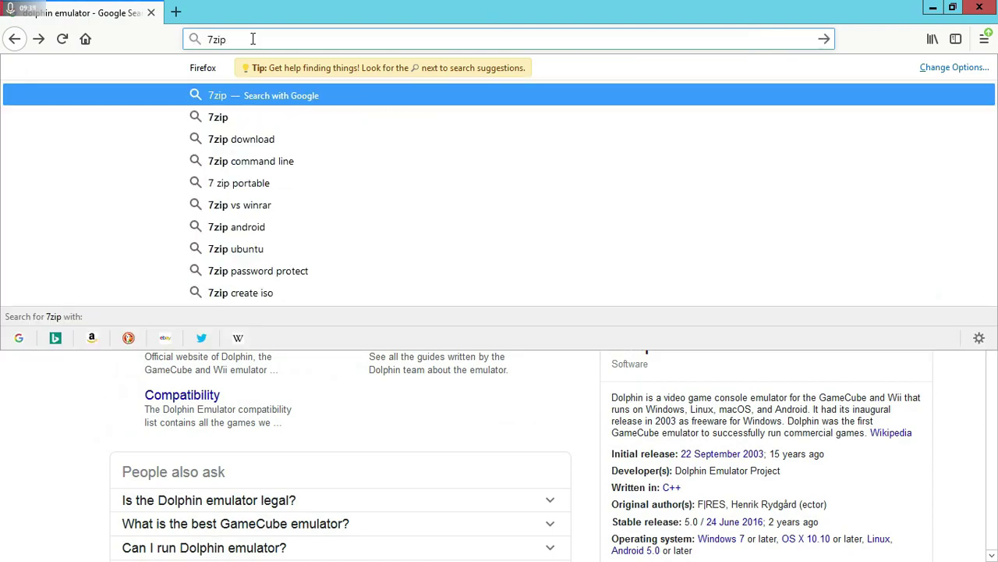
pyautogui.press('Return')
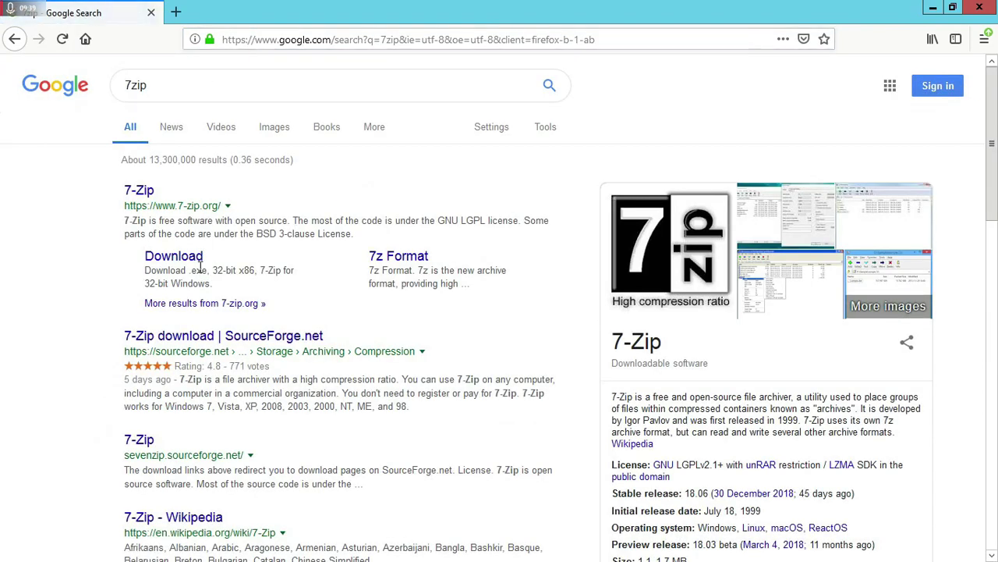
pyautogui.click(142, 197)
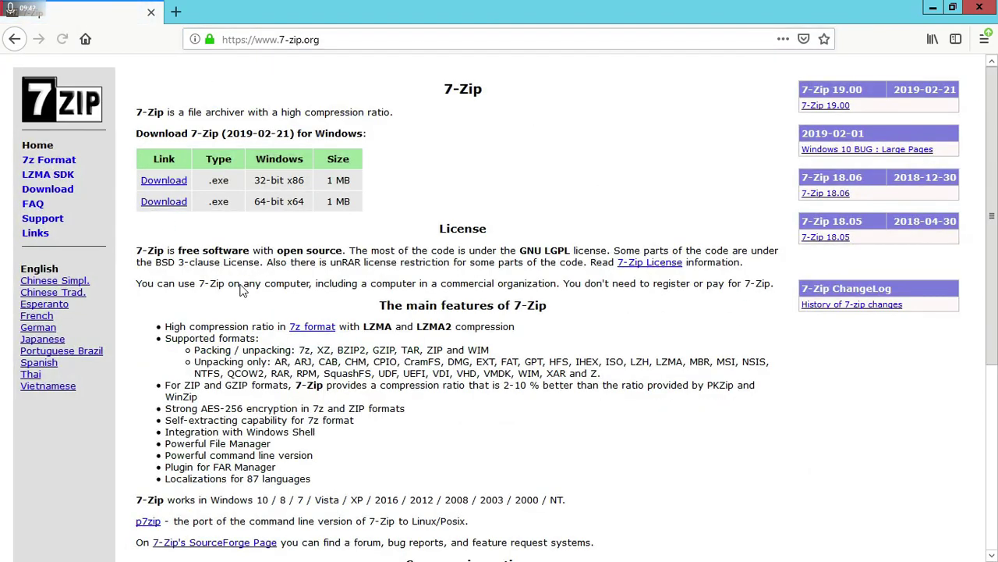
pyautogui.click(162, 204)
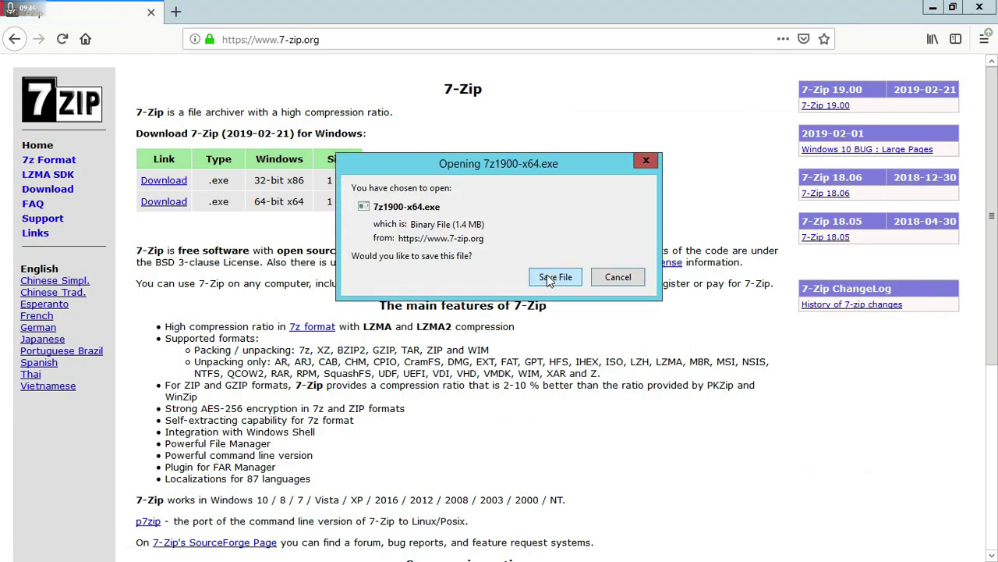
pyautogui.click(551, 280)
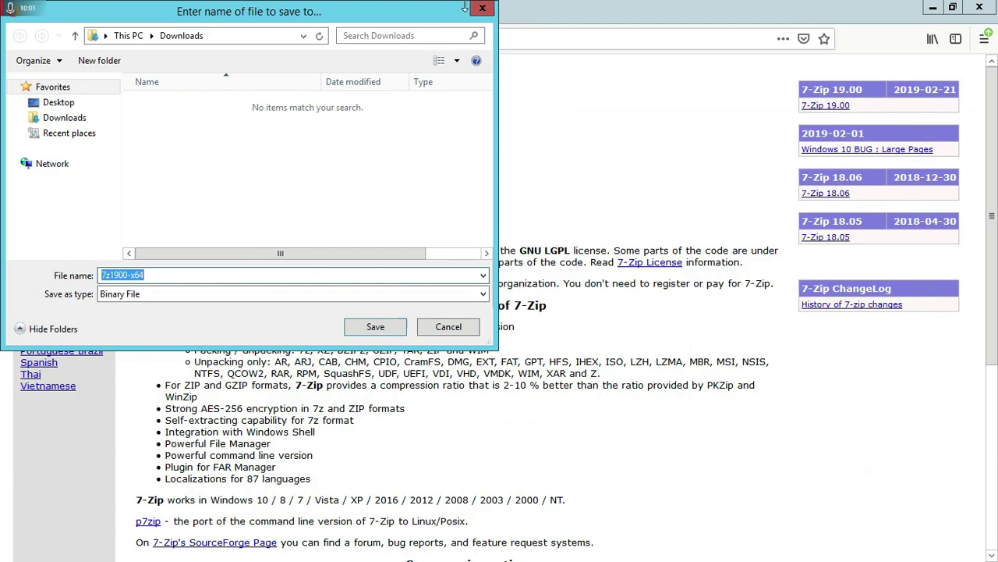
pyautogui.click(453, 327)
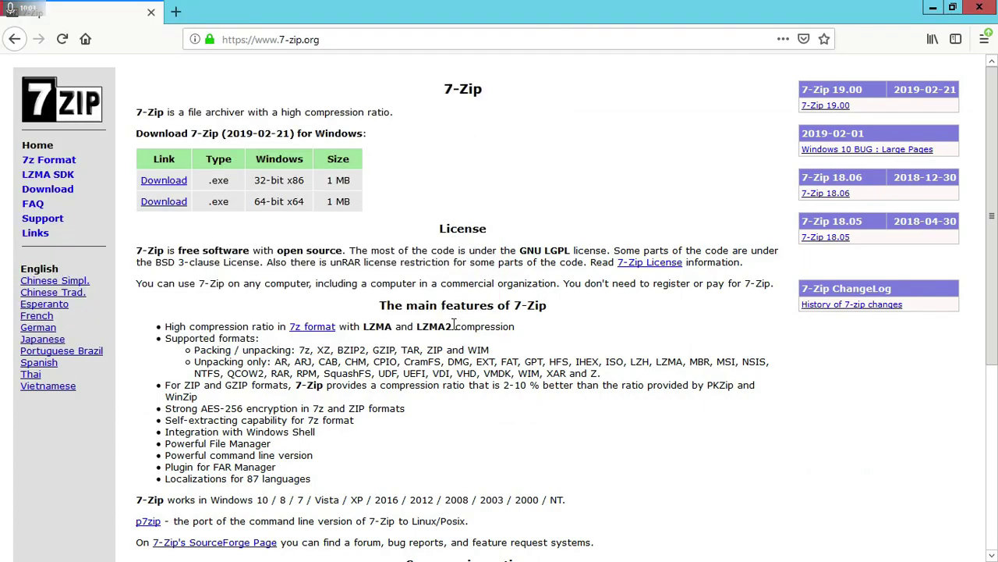
pyautogui.scroll(-3, 411, 360)
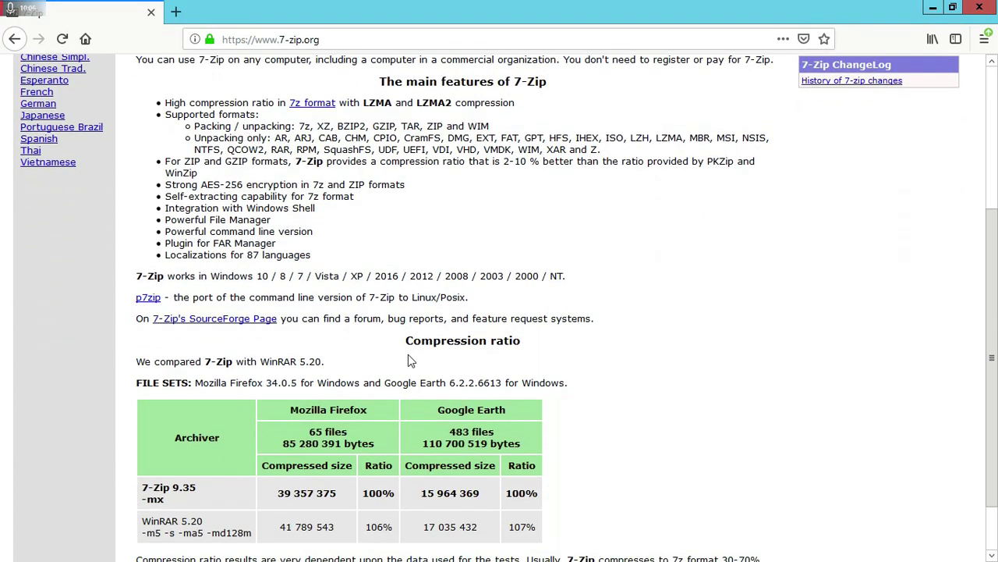
pyautogui.scroll(3, 411, 360)
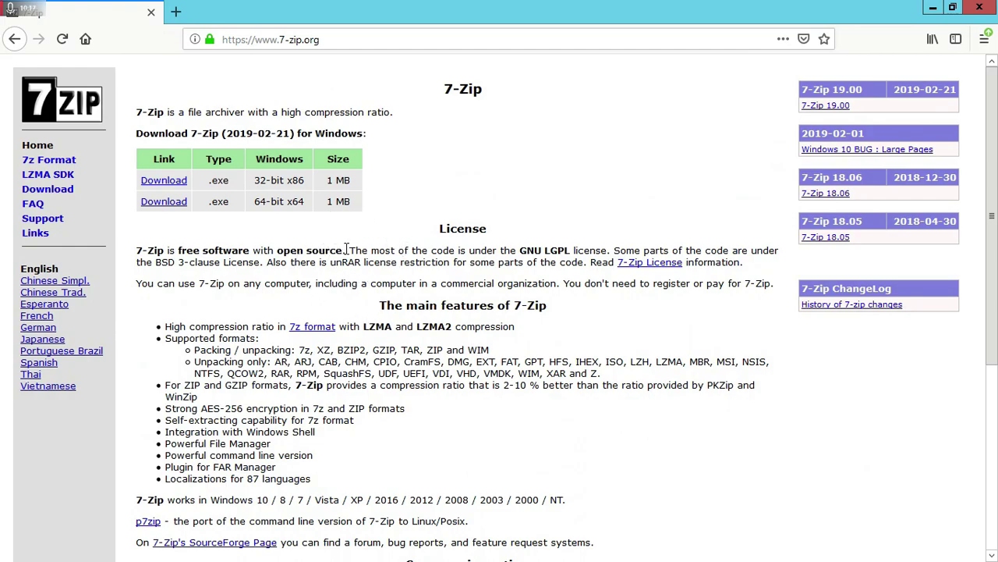
pyautogui.scroll(-4, 349, 234)
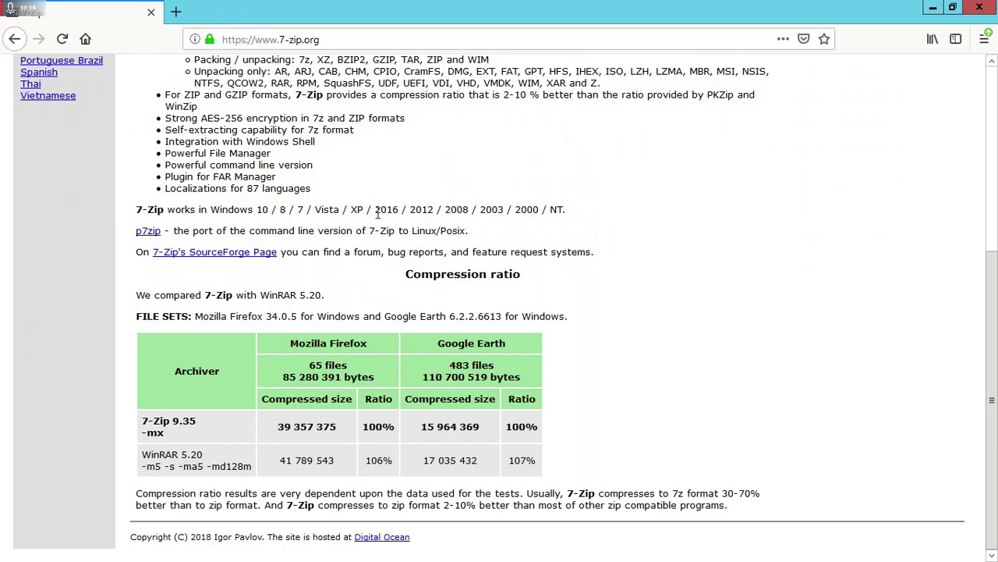
pyautogui.scroll(4, 352, 229)
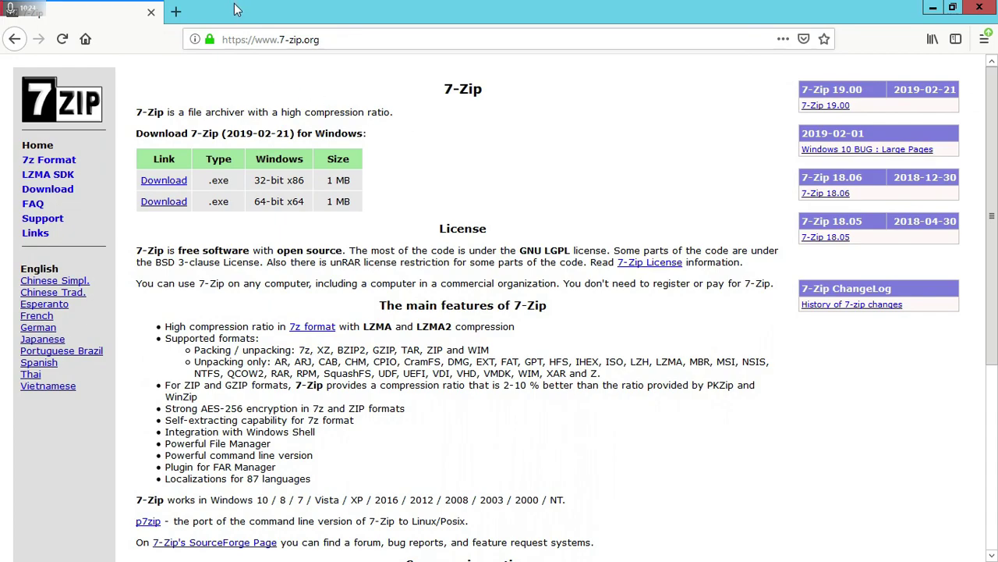
pyautogui.click(954, 7)
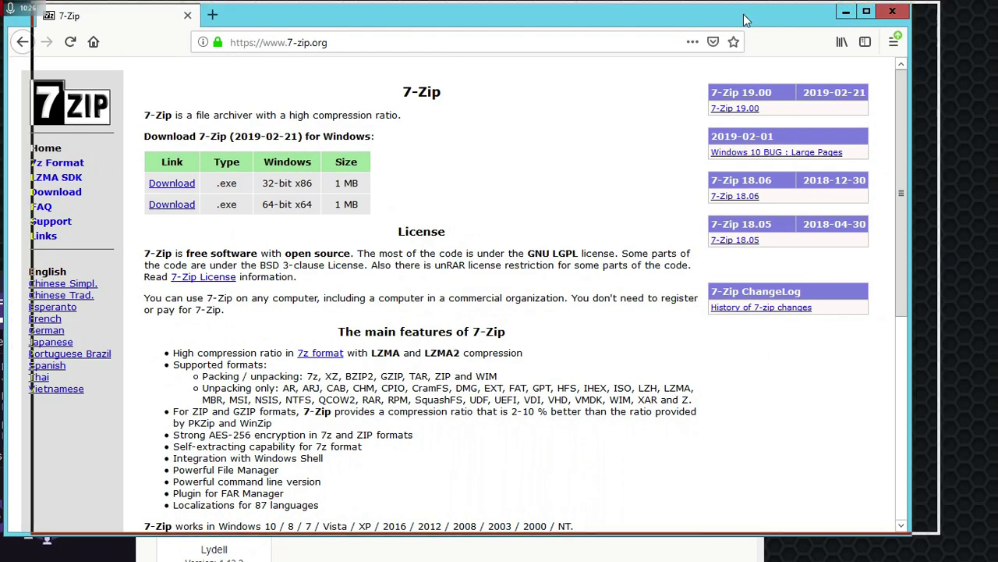
pyautogui.moveTo(715, 17); pyautogui.dragTo(744, 16)
pyautogui.click(897, 10)
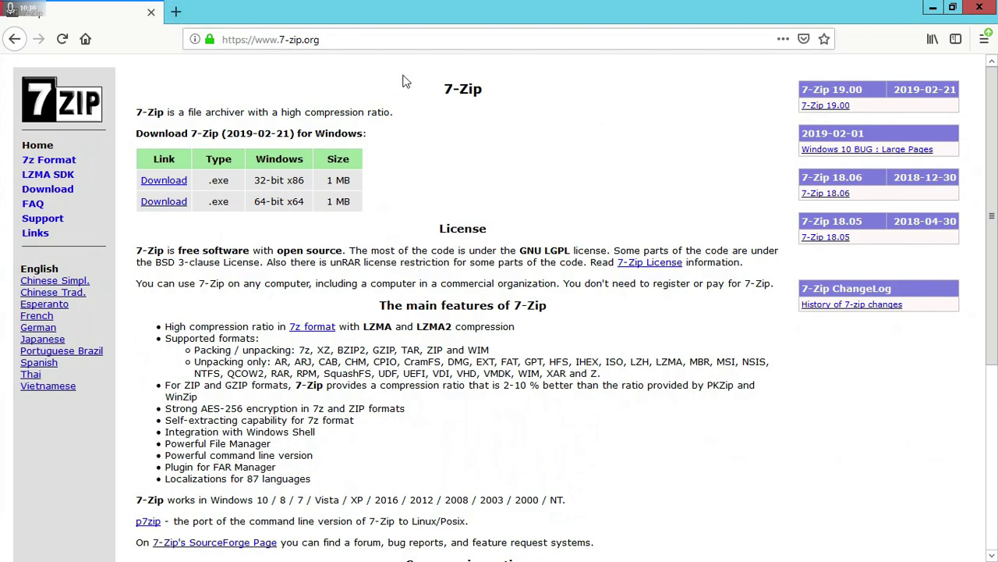
# - Go to yahoo.com, fixing a typo in the address, and scroll down the homepage
pyautogui.click(415, 40)
pyautogui.write('y')
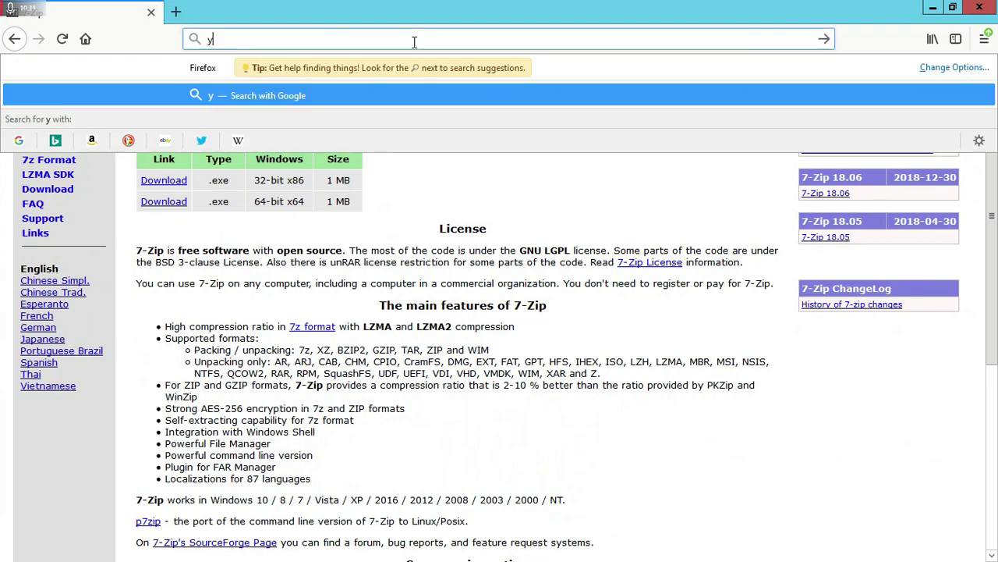
pyautogui.write('ahoo.cv')
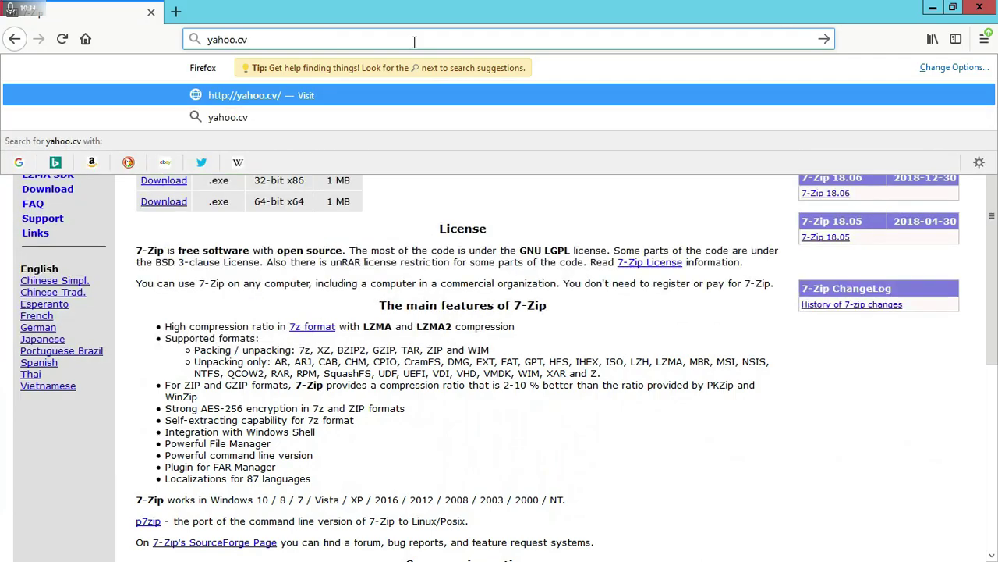
pyautogui.press('BackSpace')
pyautogui.write('om')
pyautogui.press('Return')
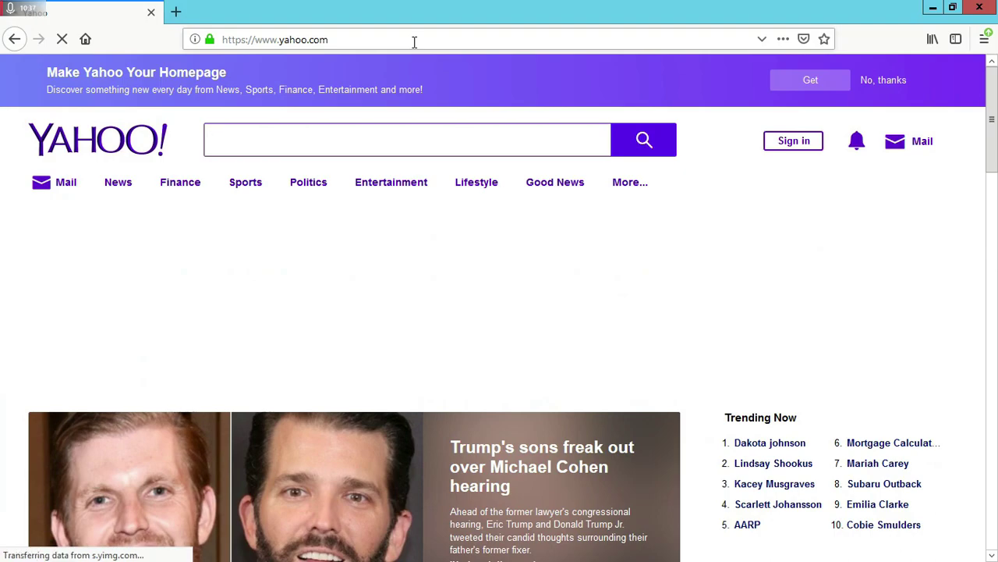
pyautogui.scroll(-3, 419, 227)
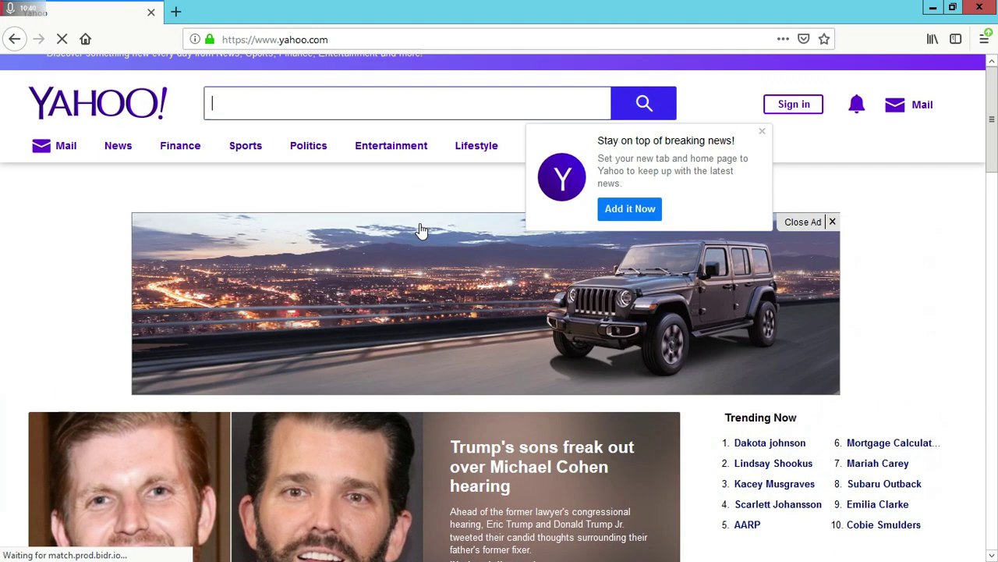
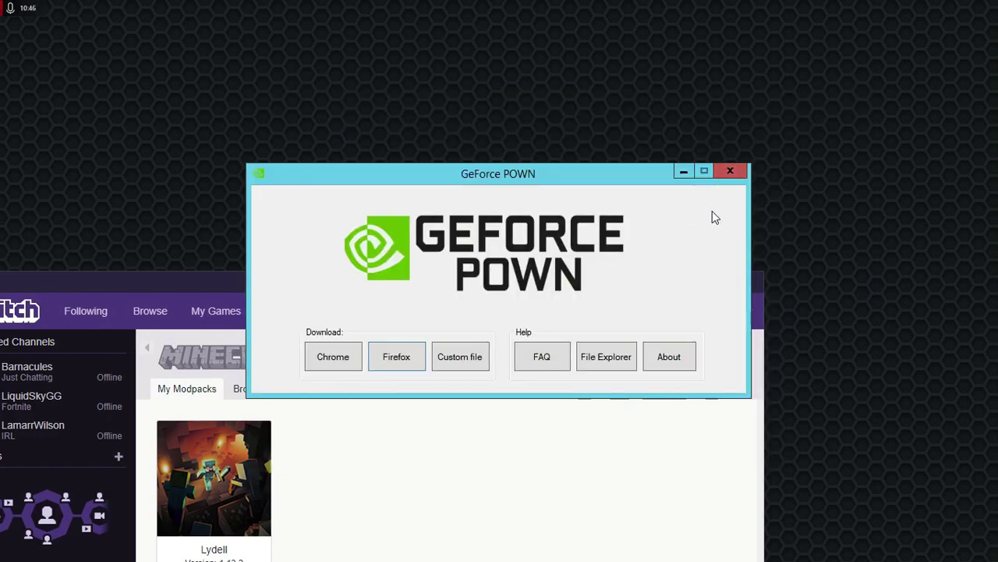
# - Close the GeForce POWN launcher and move the Twitch window up to show its Minecraft modpacks page
pyautogui.click(552, 353)
pyautogui.moveTo(487, 286); pyautogui.dragTo(624, 70)
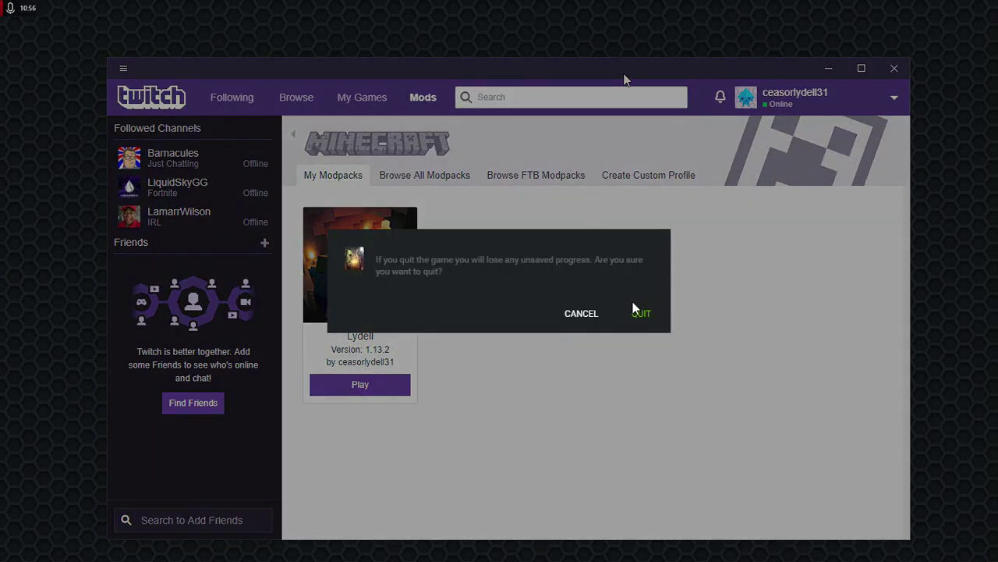
# - Quit the streamed session, empty the 'world of warcraft' game search, and exit the GeForce NOW client
pyautogui.click(637, 311)
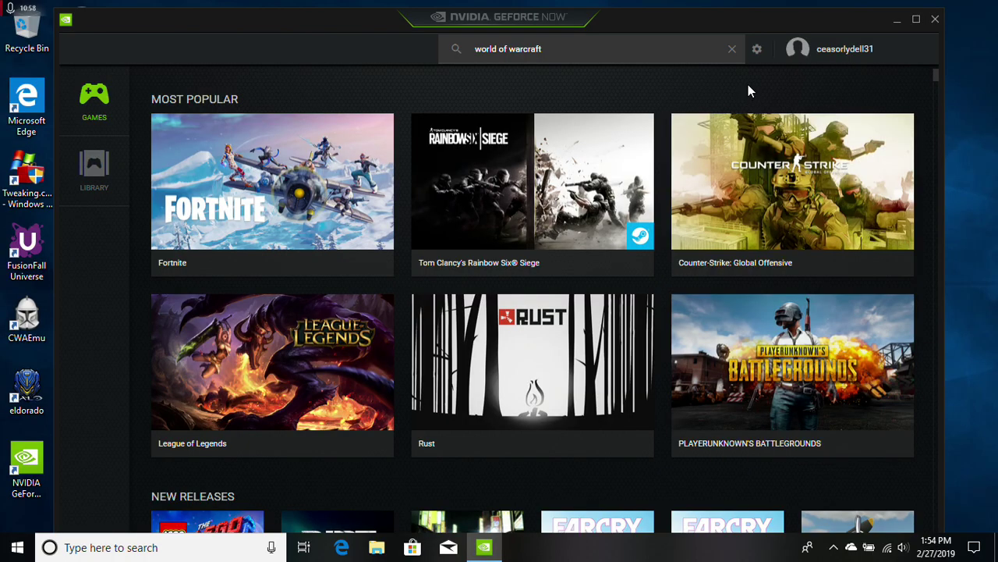
pyautogui.click(732, 49)
pyautogui.click(732, 49)
pyautogui.click(732, 48)
pyautogui.click(934, 22)
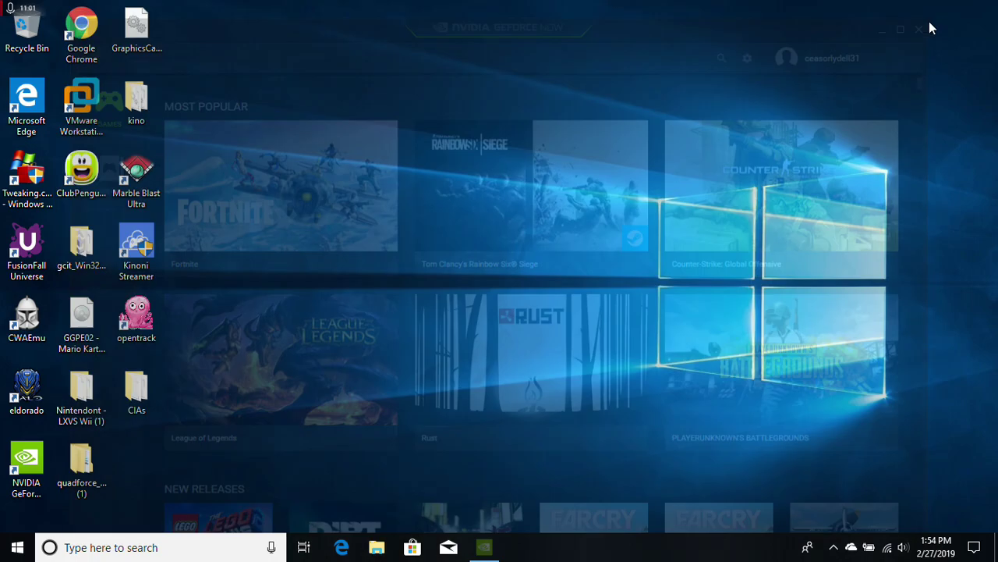